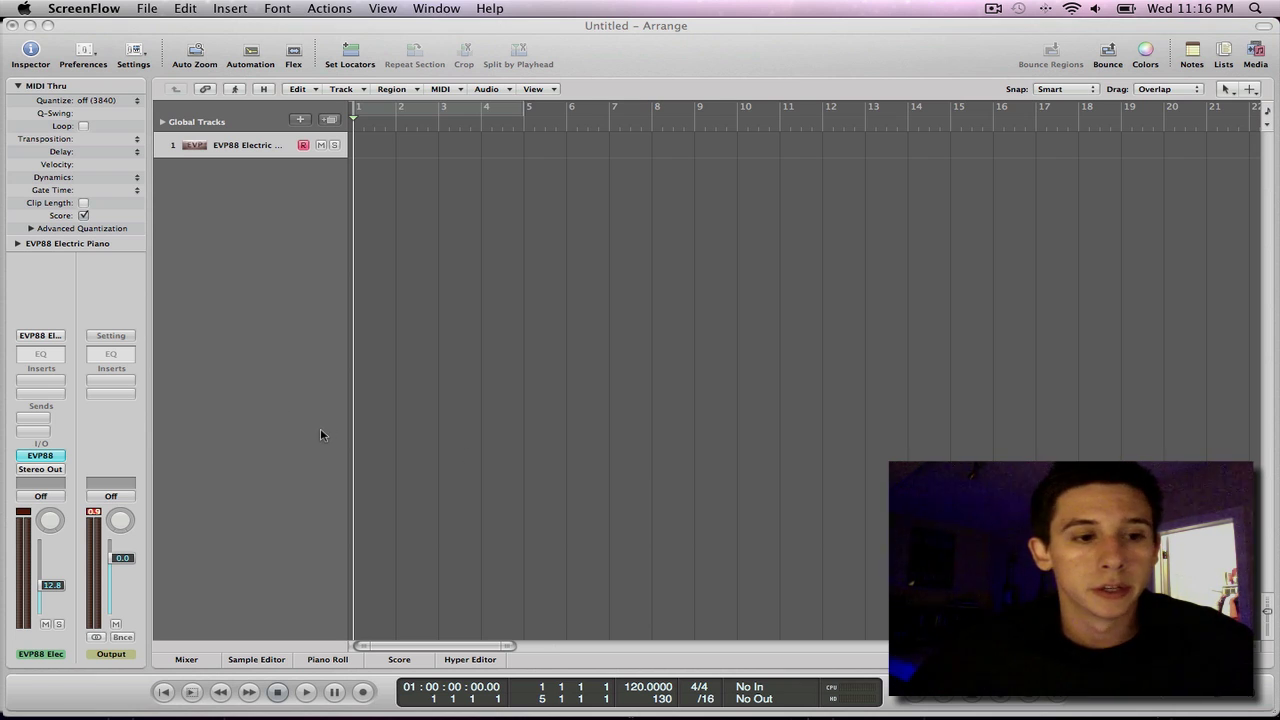
Replace the EVP88 instrument with ES2 (Stereo) and move the ES2 window into clearer view.
{"action": "left_click", "coordinate": [42, 456]}
{"action": "mouse_move", "coordinate": [62, 459]}
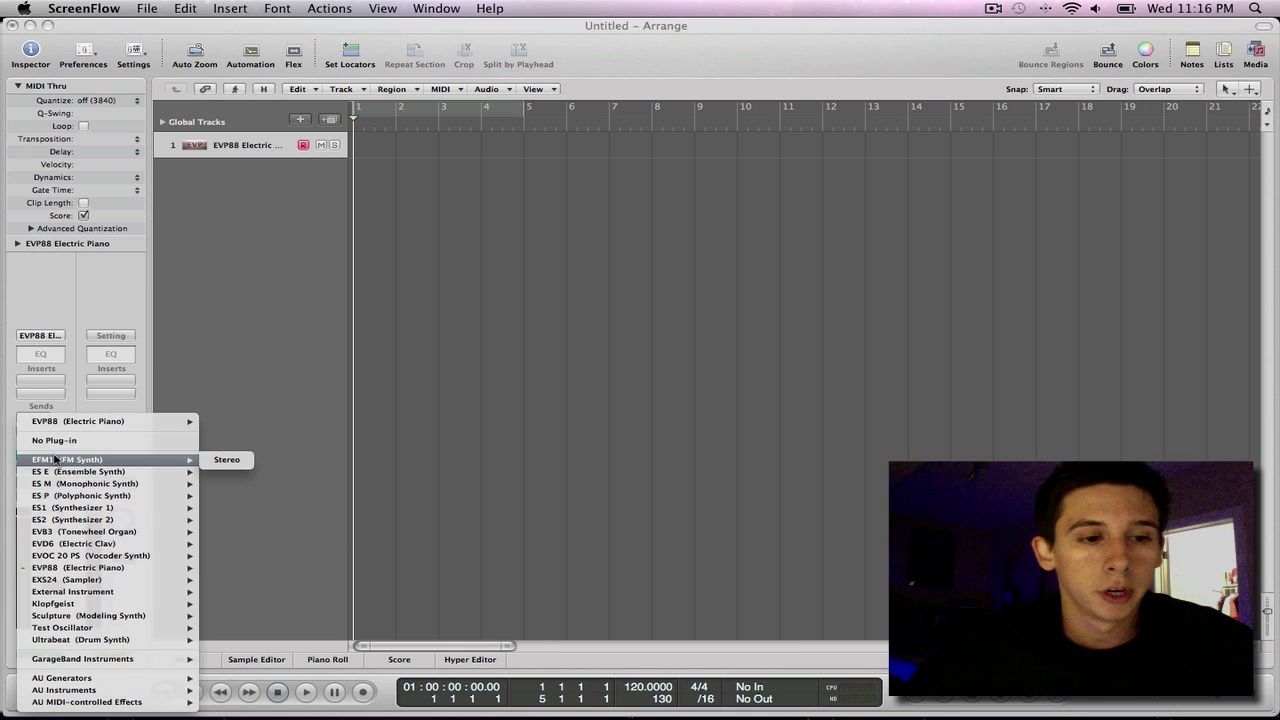
{"action": "left_click", "coordinate": [219, 521]}
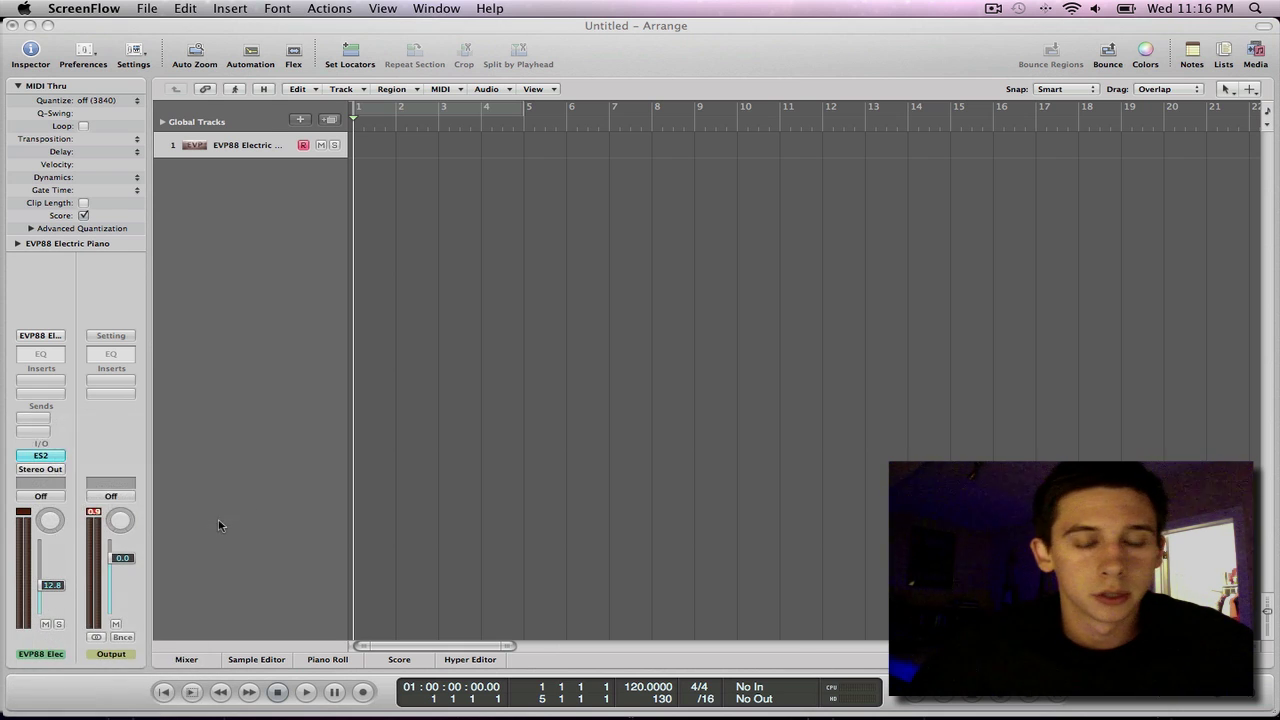
{"action": "left_click_drag", "start_coordinate": [441, 62], "coordinate": [665, 87]}
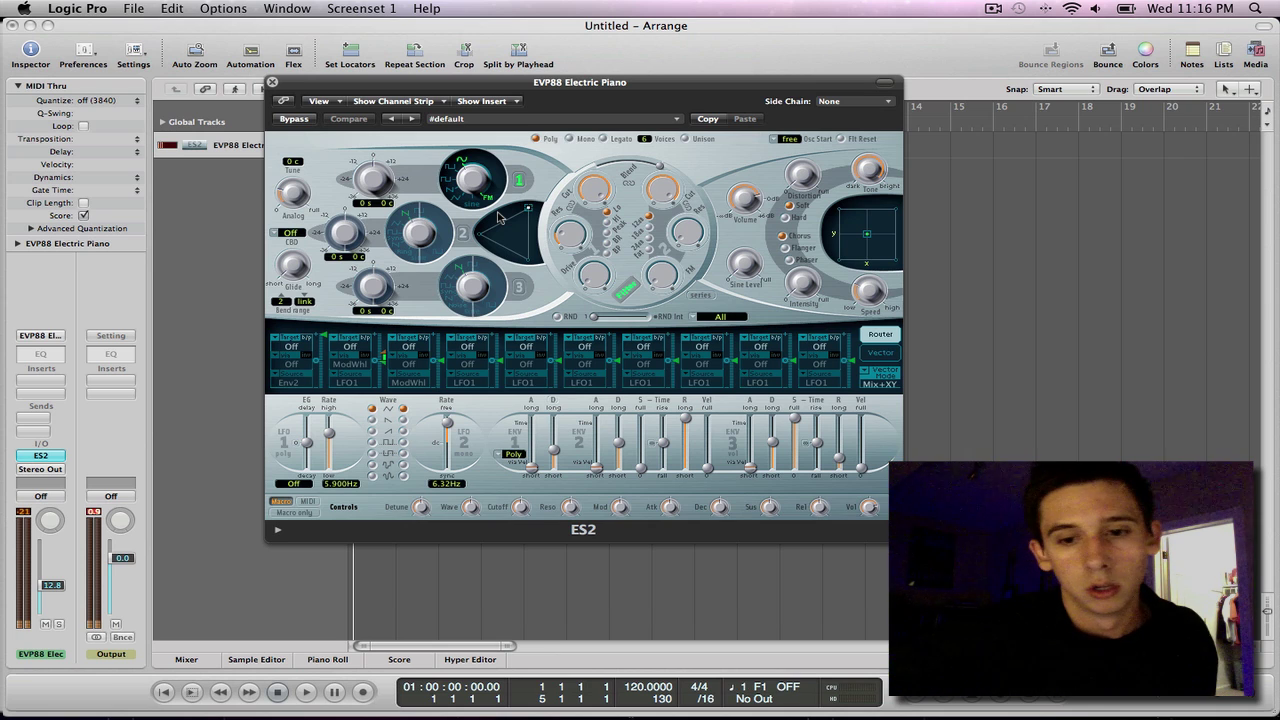
{"action": "key", "text": "XF86AudioRaiseVolume"}
{"action": "key", "text": "XF86AudioRaiseVolume"}
{"action": "key", "text": "XF86AudioRaiseVolume"}
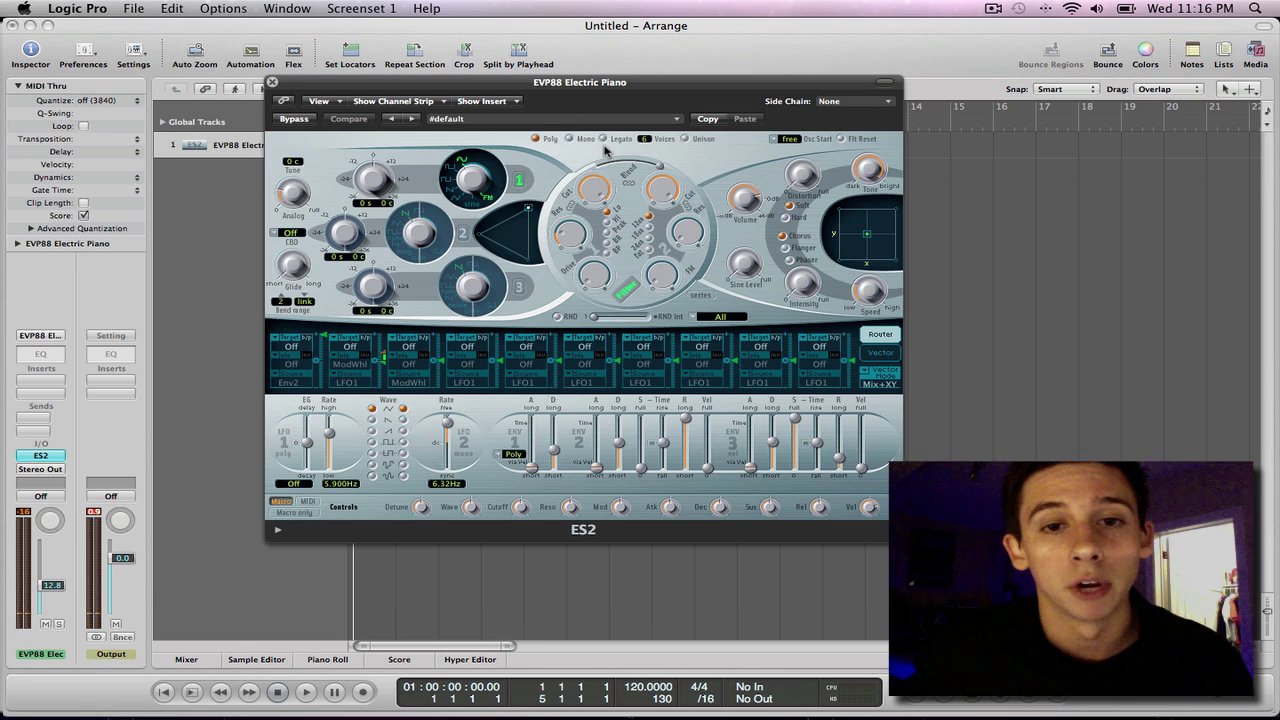
Load the 01 Synth Leads > Crunchy Saw preset and switch ES2 to its Vector envelope view.
{"action": "left_click", "coordinate": [676, 121]}
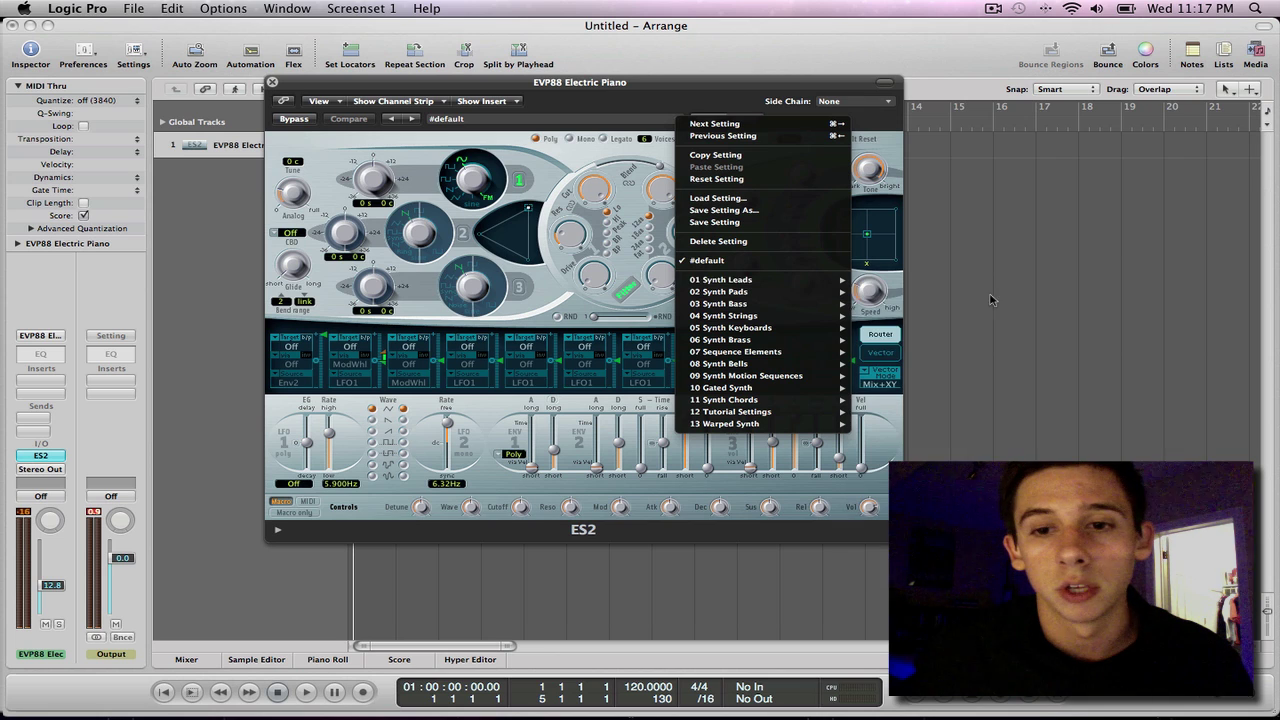
{"action": "mouse_move", "coordinate": [822, 282]}
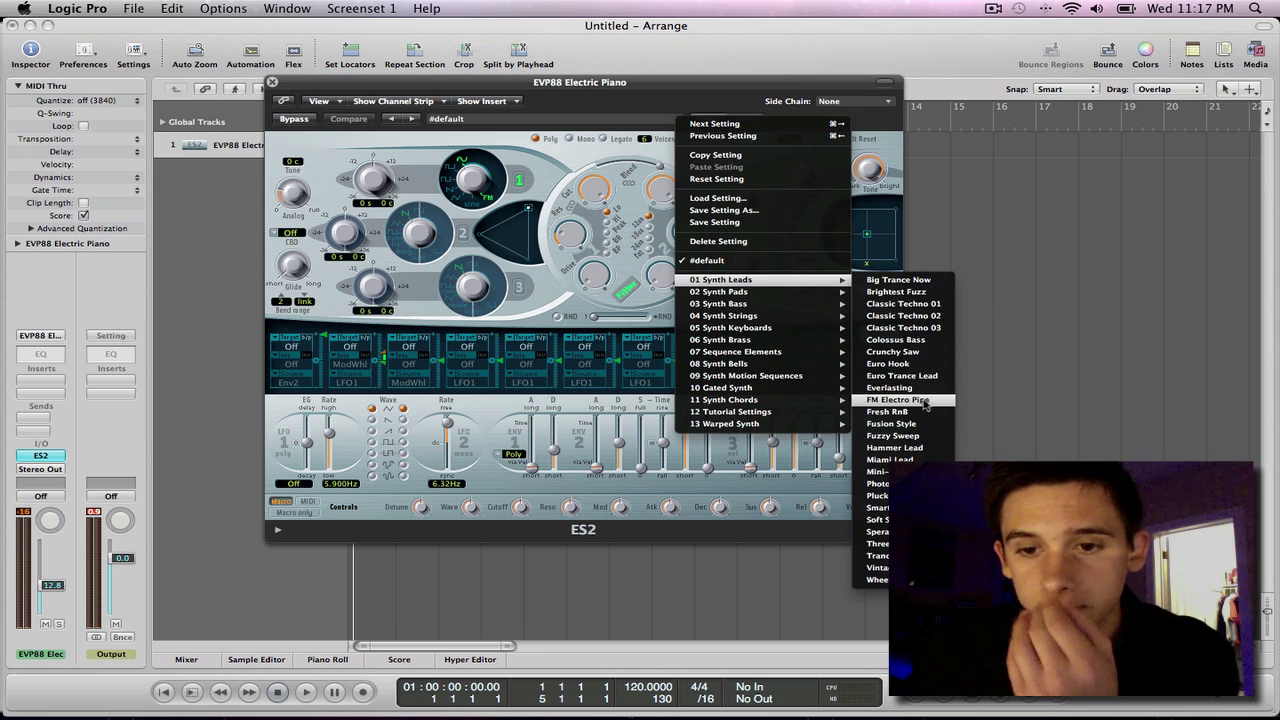
{"action": "left_click", "coordinate": [906, 352]}
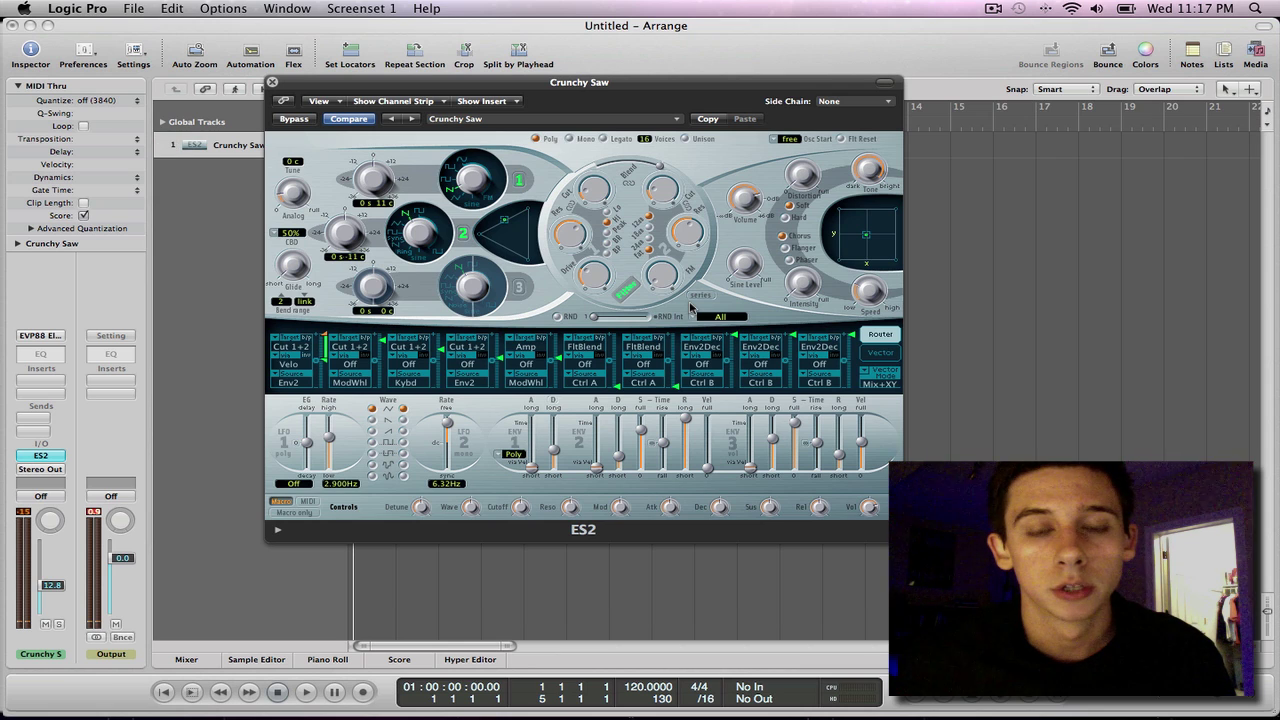
{"action": "left_click", "coordinate": [876, 353]}
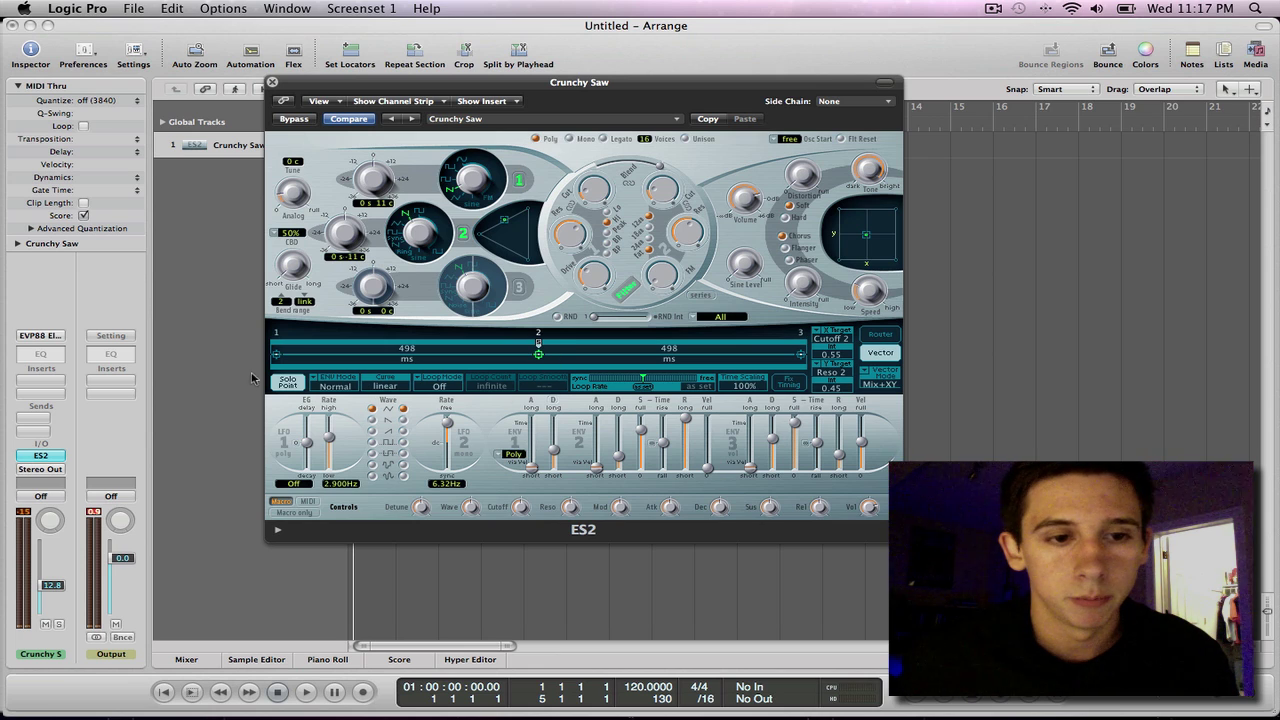
Initialise the vector envelope with Init to 8/8 Loop, giving eight 12.5% points.
{"action": "right_click", "coordinate": [458, 355]}
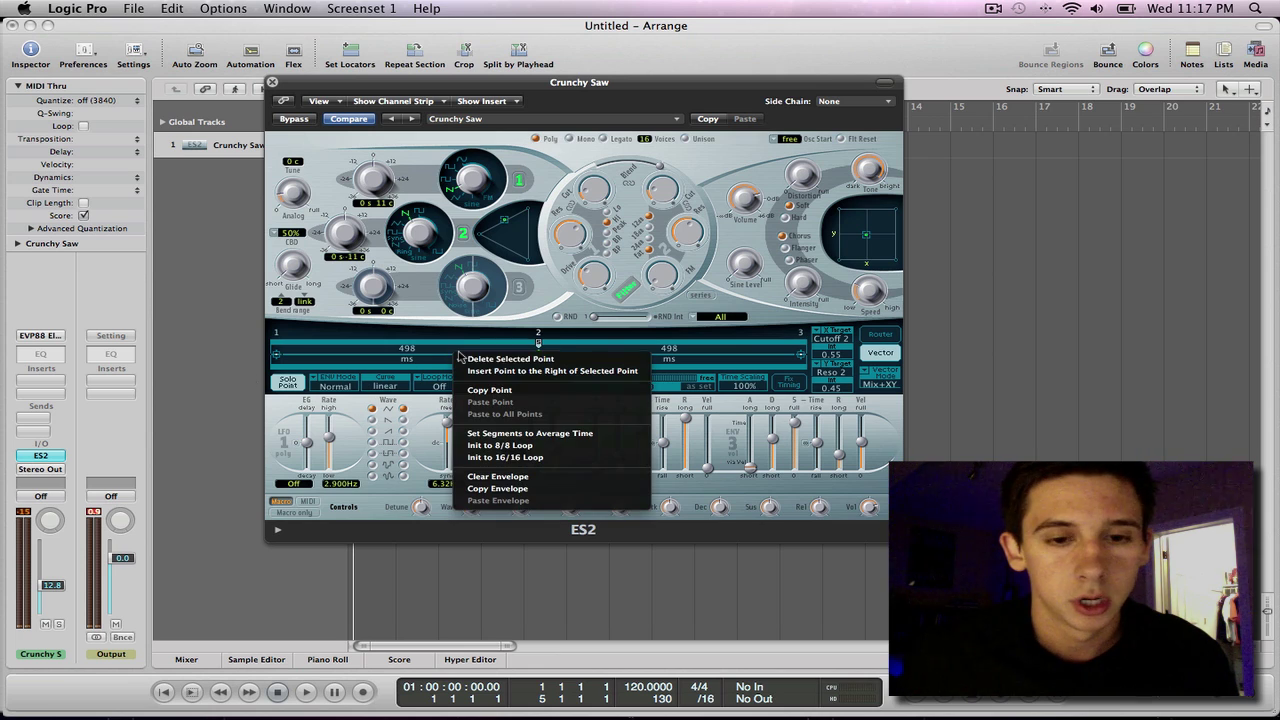
{"action": "left_click", "coordinate": [551, 446]}
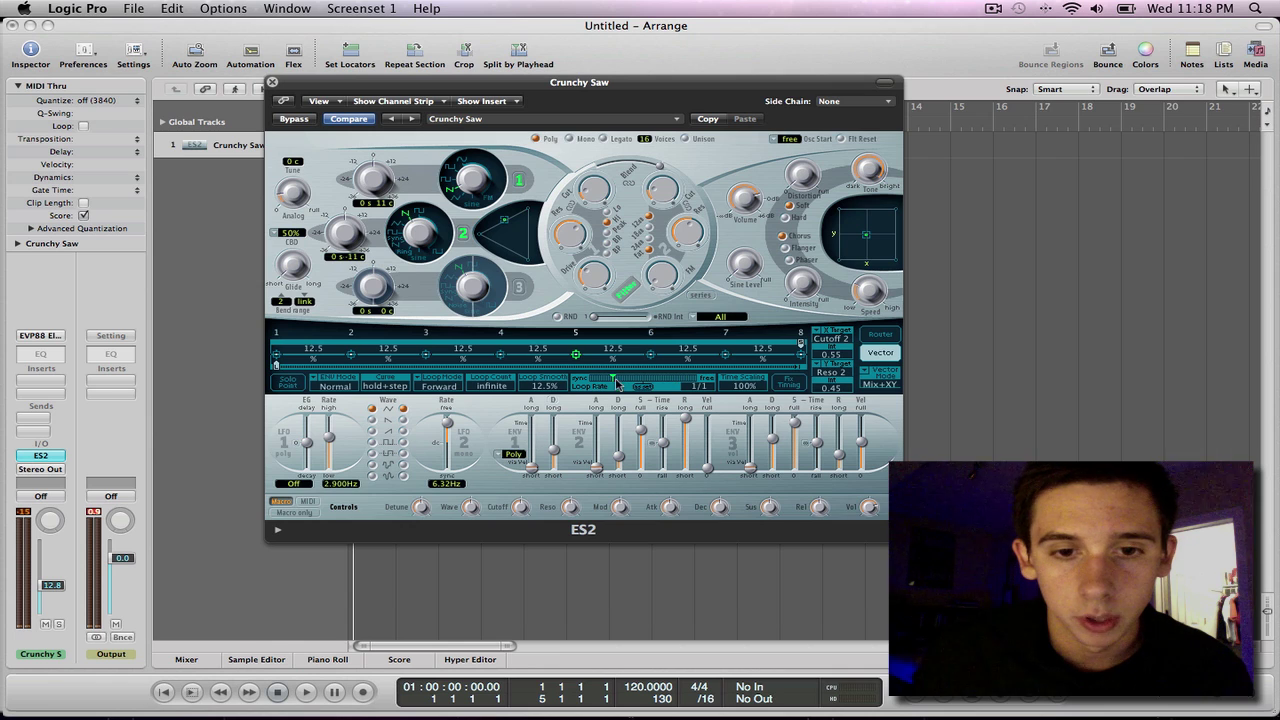
Set the Loop Rate to 1/2, select envelope point 1 and turn Solo Point on.
{"action": "left_click_drag", "start_coordinate": [613, 378], "coordinate": [616, 380]}
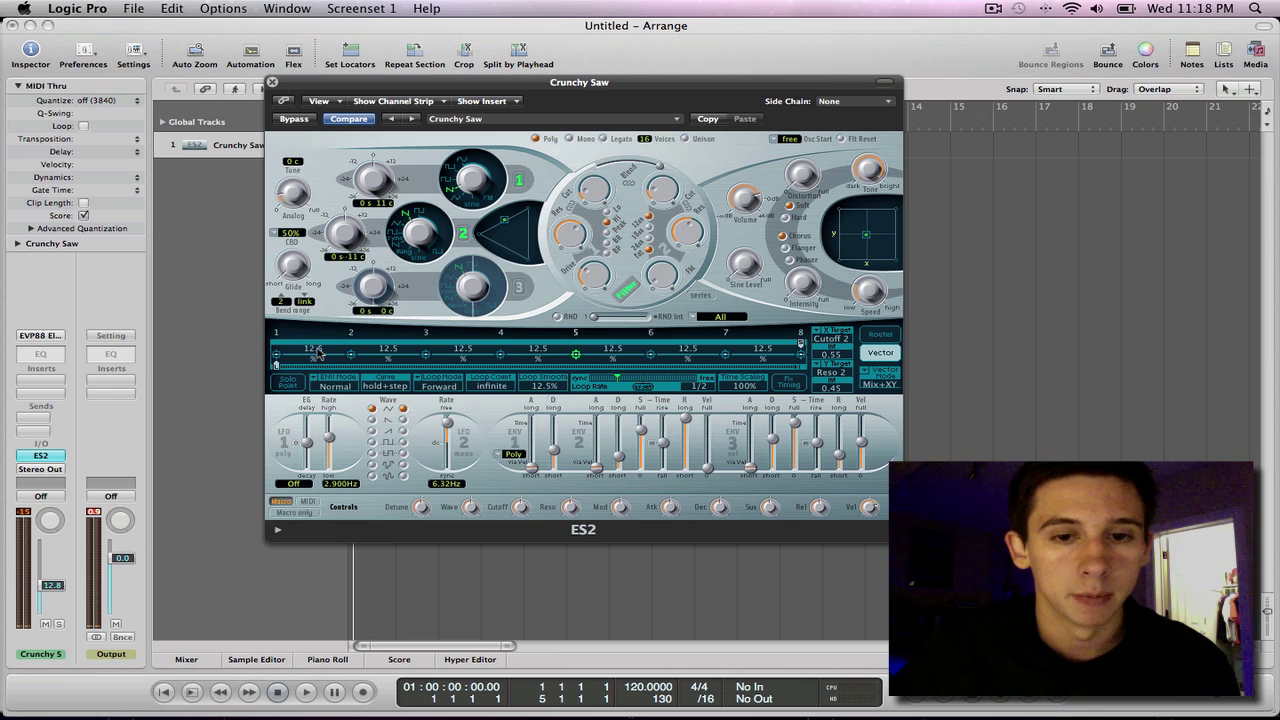
{"action": "left_click", "coordinate": [277, 355]}
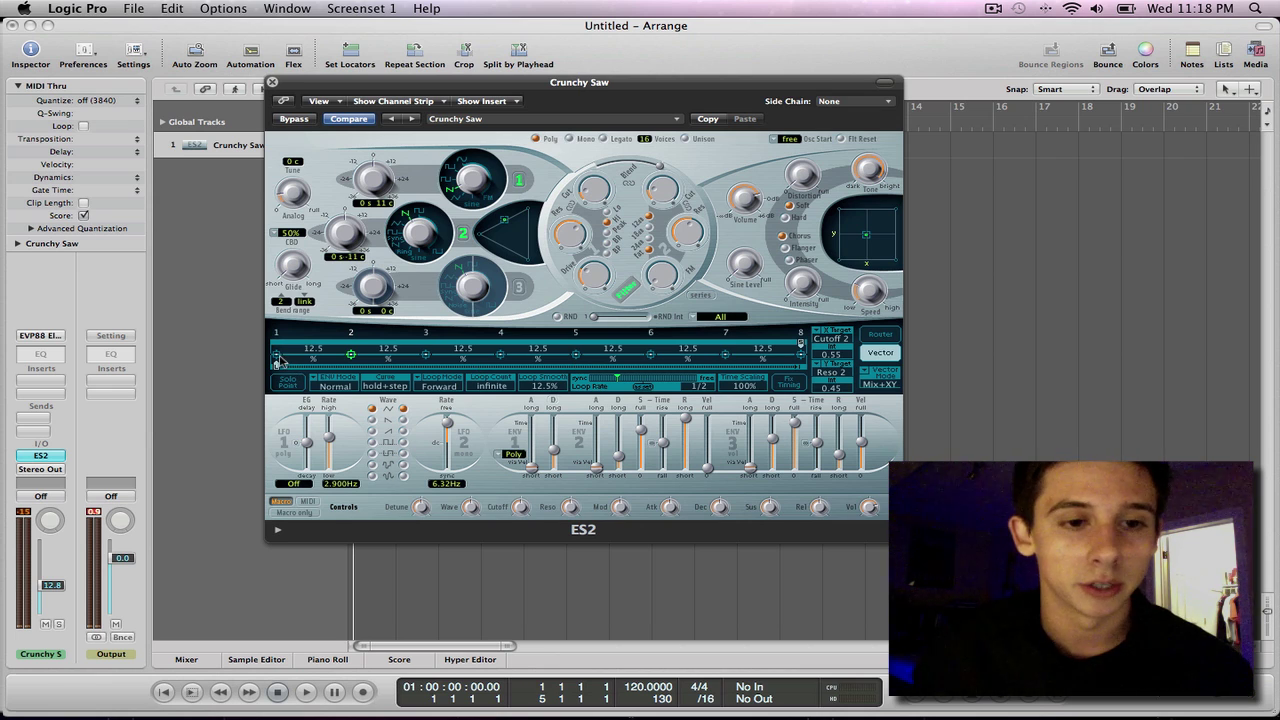
{"action": "left_click", "coordinate": [277, 356]}
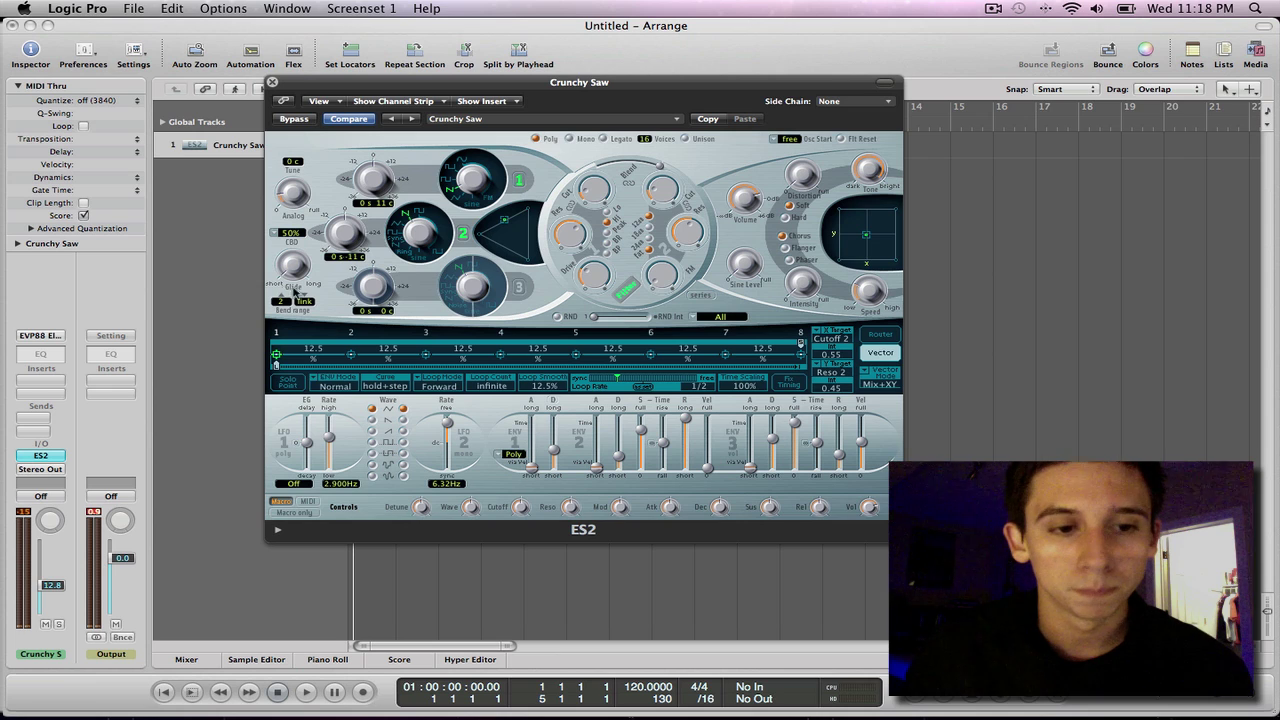
{"action": "left_click", "coordinate": [287, 388]}
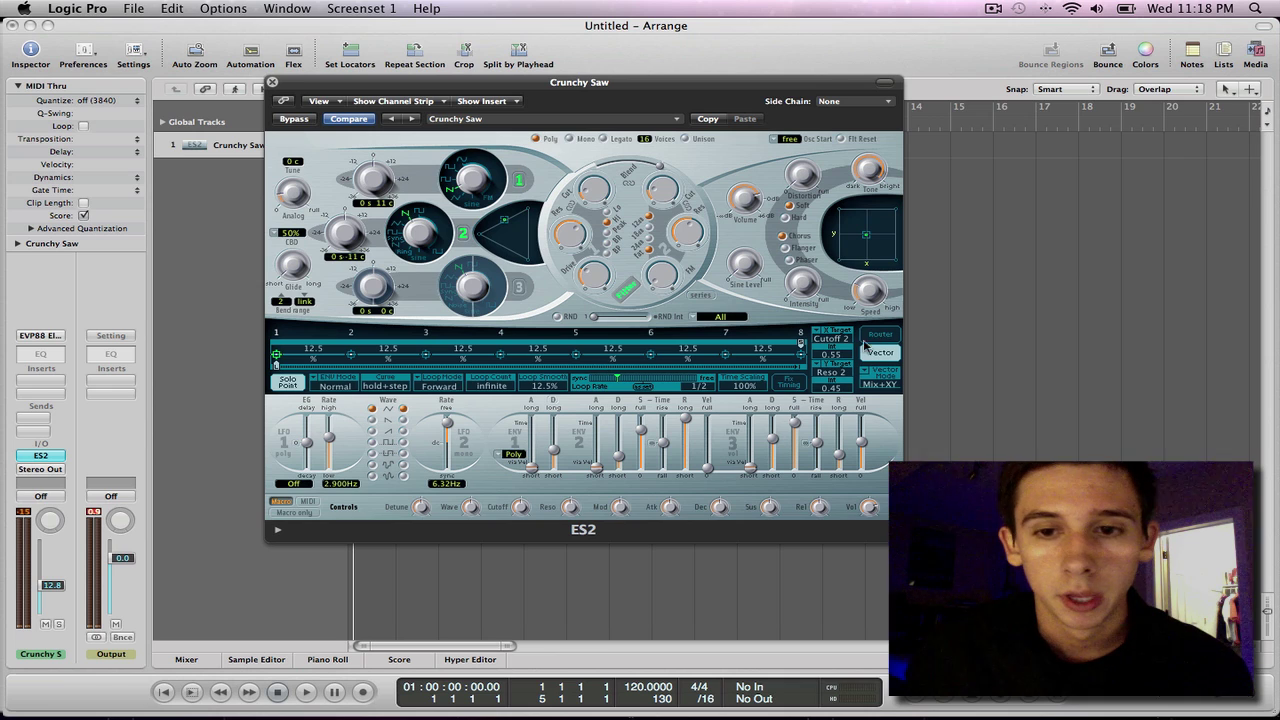
{"action": "left_click_drag", "start_coordinate": [840, 334], "coordinate": [838, 341]}
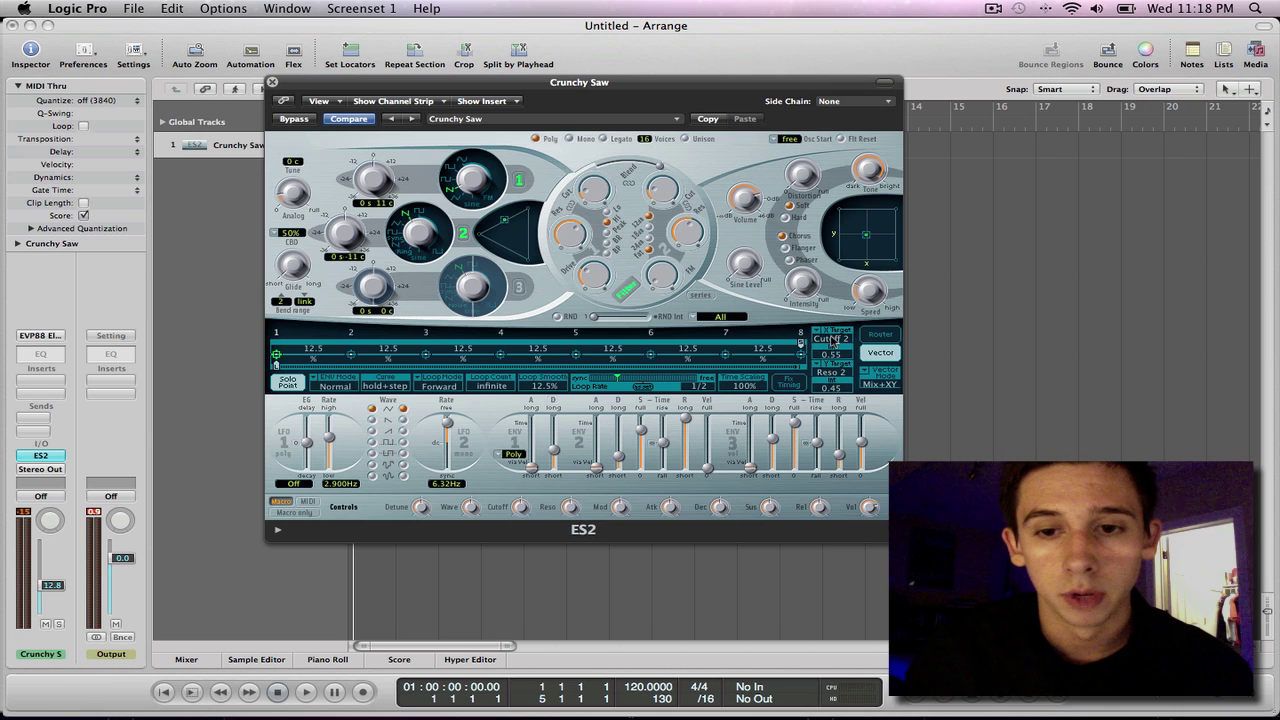
{"action": "left_click", "coordinate": [832, 339]}
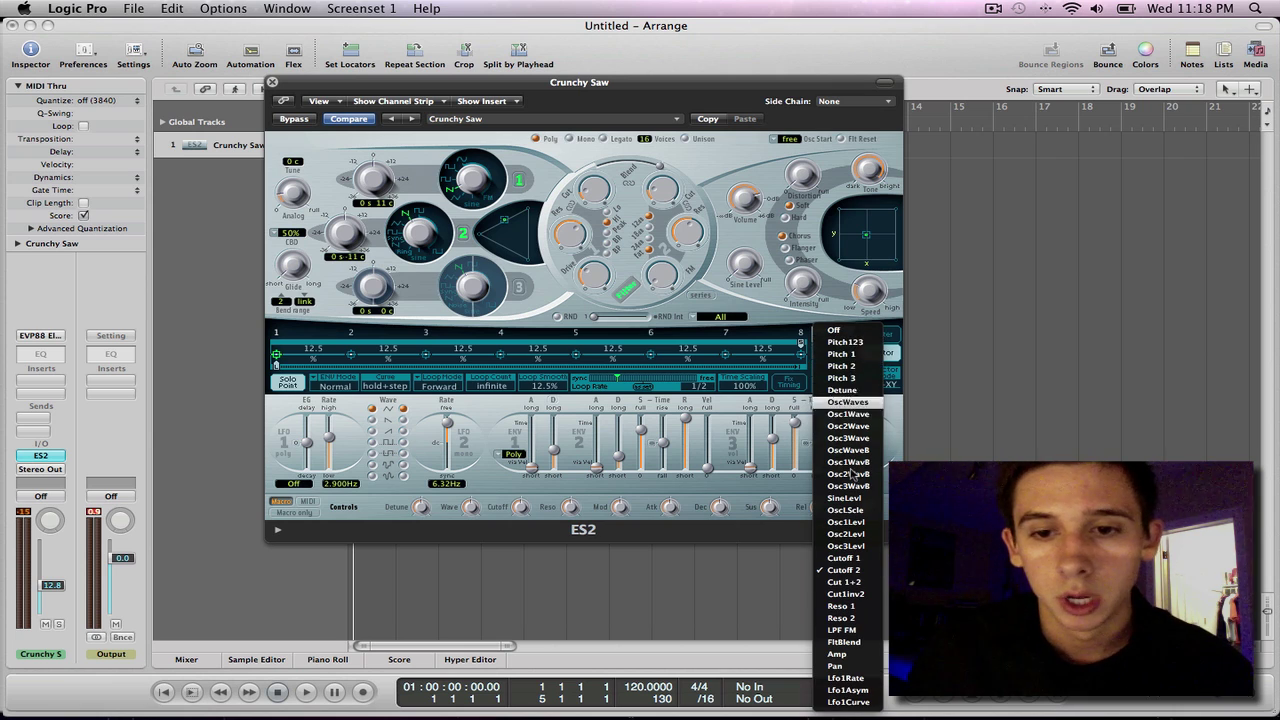
{"action": "left_click", "coordinate": [842, 306]}
{"action": "left_click", "coordinate": [834, 374]}
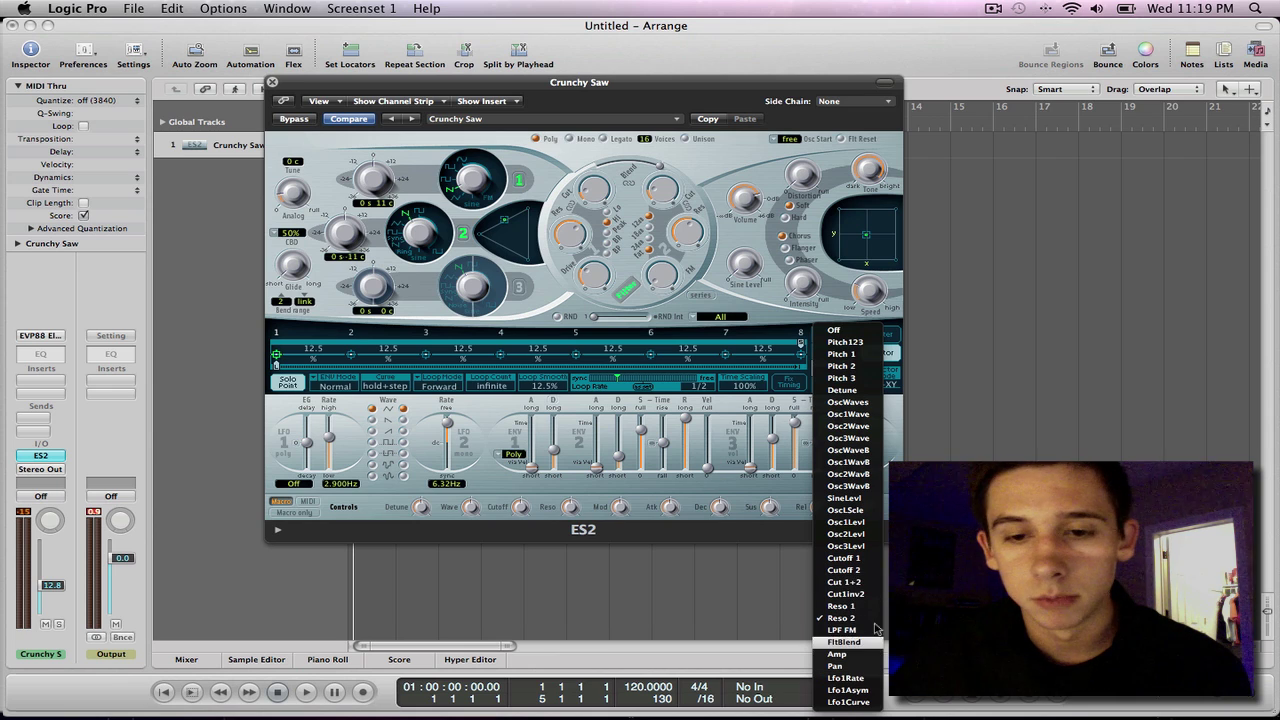
{"action": "left_click", "coordinate": [847, 294]}
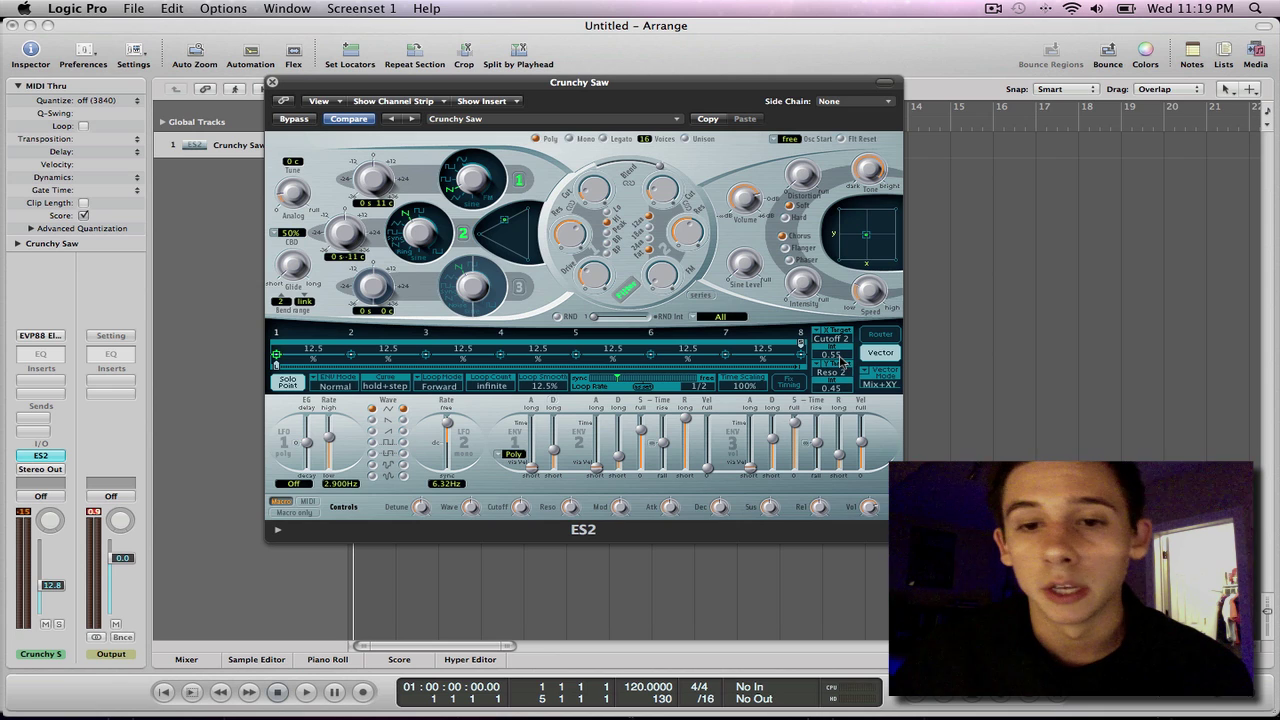
Raise Cutoff 2 to about 0.60 and shift the XY pad positions for points 1 and 3.
{"action": "left_click_drag", "start_coordinate": [840, 362], "coordinate": [843, 343]}
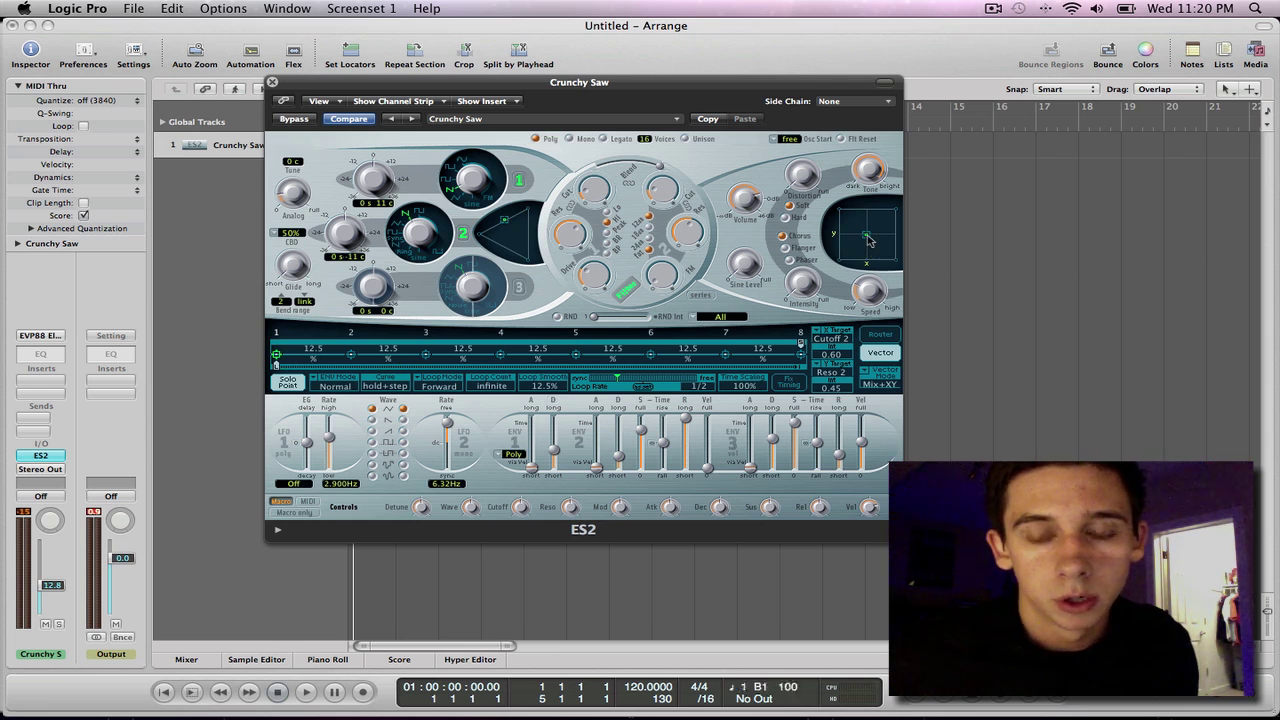
{"action": "mouse_move", "coordinate": [867, 238]}
{"action": "left_mouse_down"}
{"action": "mouse_move", "coordinate": [882, 226]}
{"action": "mouse_move", "coordinate": [860, 224]}
{"action": "left_mouse_up"}
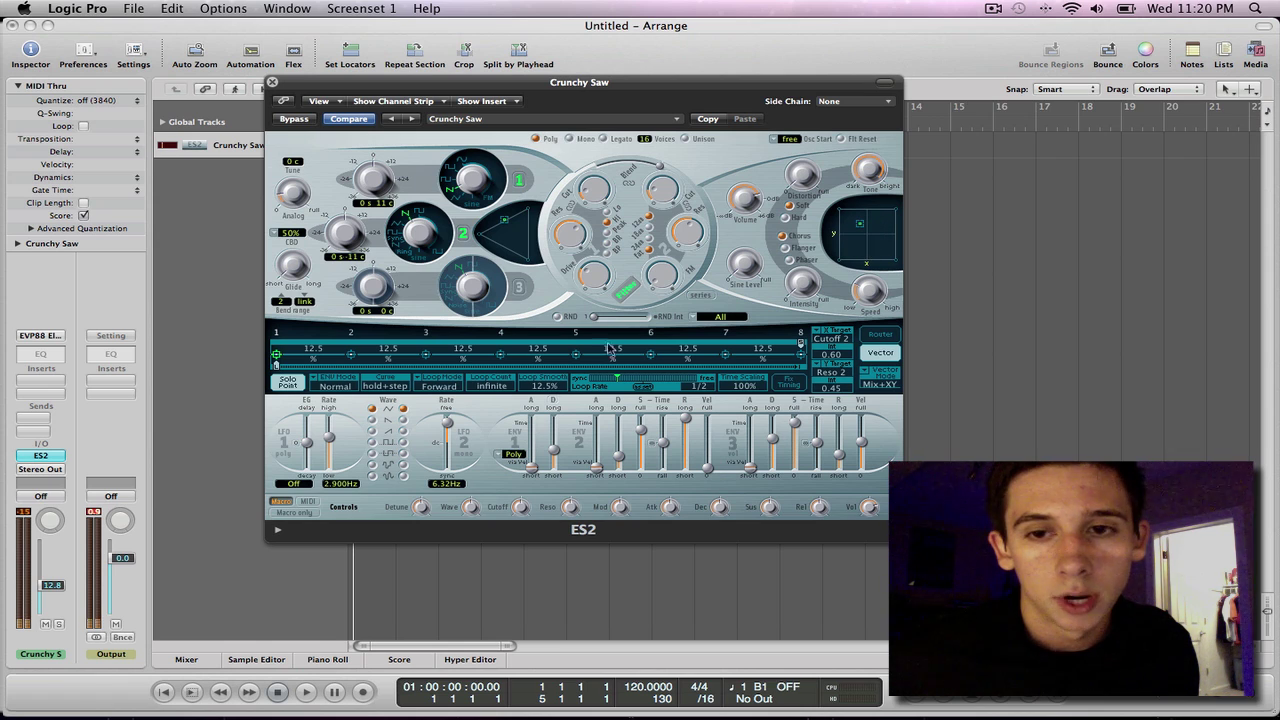
{"action": "left_click", "coordinate": [351, 355]}
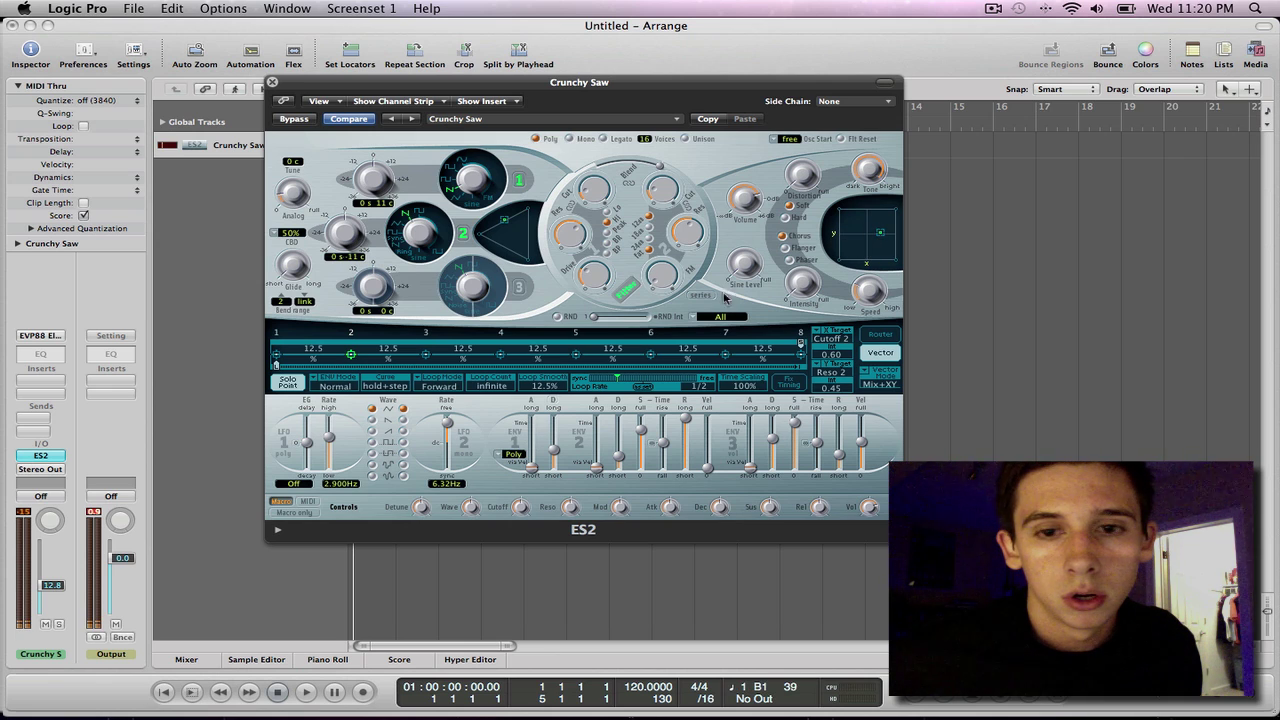
{"action": "left_click", "coordinate": [426, 356]}
{"action": "mouse_move", "coordinate": [868, 234]}
{"action": "left_mouse_down"}
{"action": "mouse_move", "coordinate": [882, 221]}
{"action": "mouse_move", "coordinate": [875, 231]}
{"action": "left_mouse_up"}
Move vector point 8 to a new XY pad position, then reselect point 1.
{"action": "left_click", "coordinate": [650, 355]}
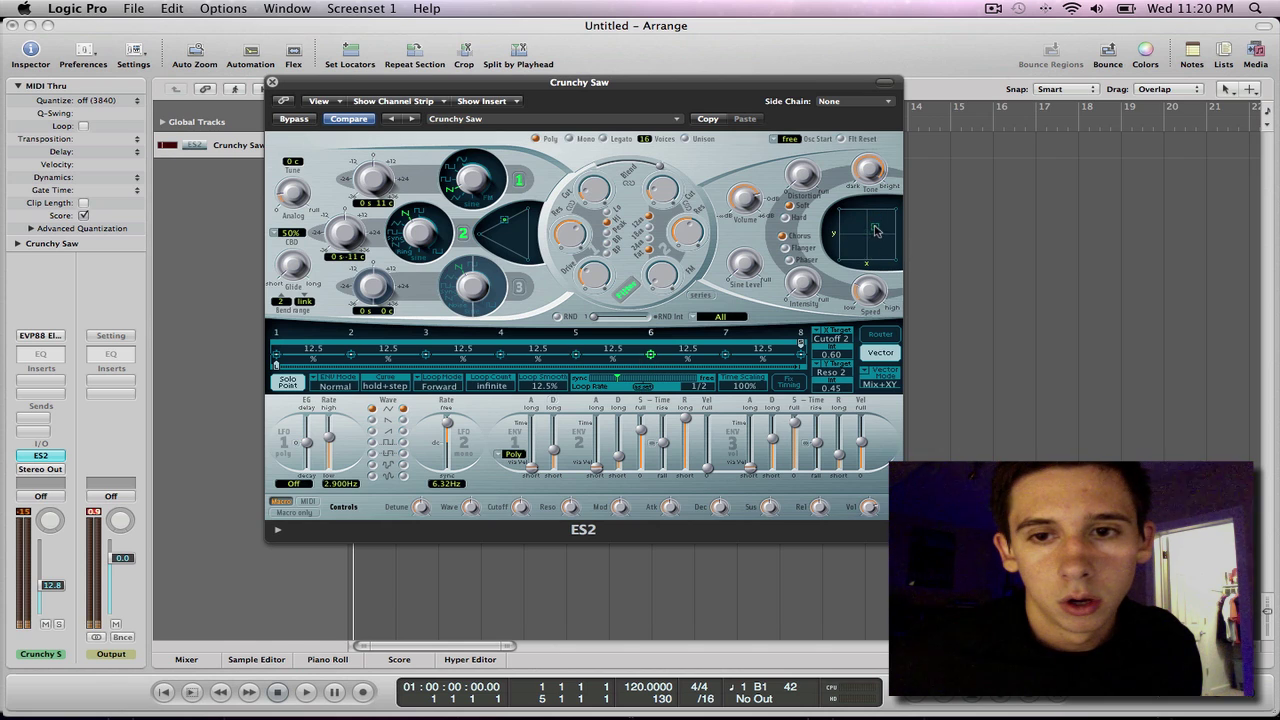
{"action": "left_click", "coordinate": [725, 355]}
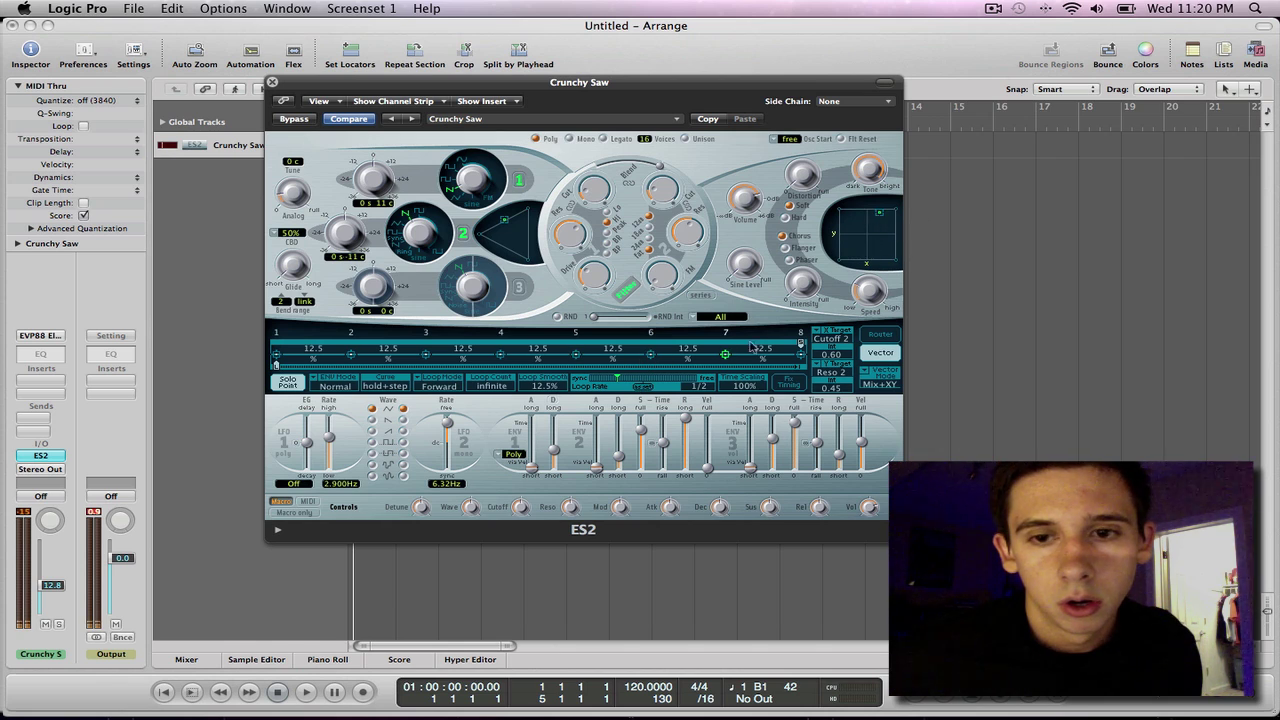
{"action": "left_click", "coordinate": [800, 355]}
{"action": "mouse_move", "coordinate": [877, 250]}
{"action": "left_mouse_down"}
{"action": "mouse_move", "coordinate": [875, 238]}
{"action": "mouse_move", "coordinate": [906, 242]}
{"action": "mouse_move", "coordinate": [887, 247]}
{"action": "left_mouse_up"}
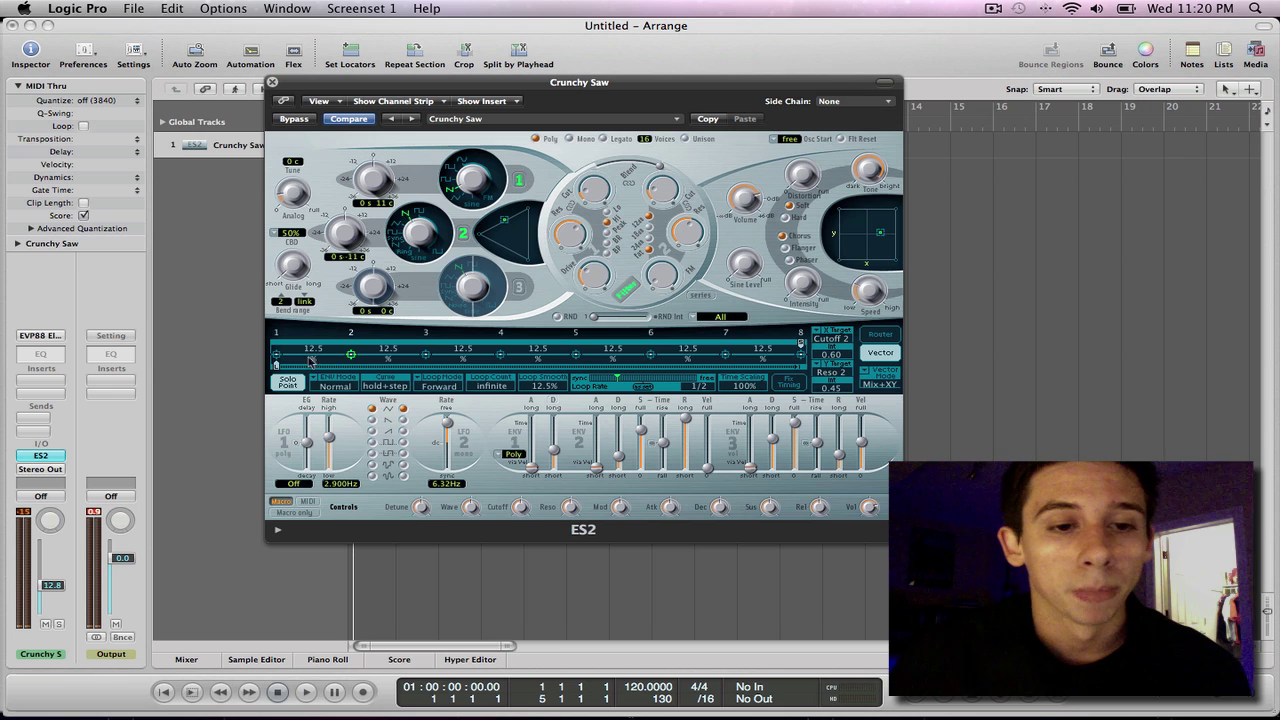
{"action": "left_click", "coordinate": [276, 355]}
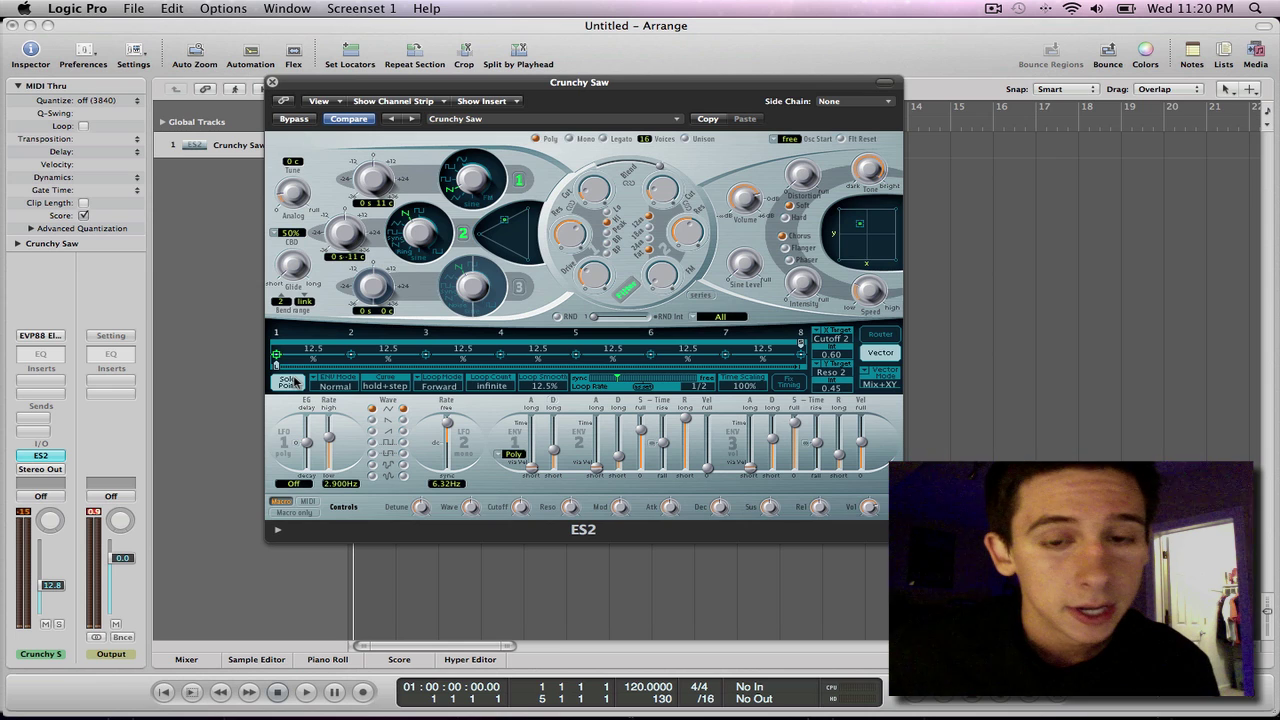
Turn Solo Point off and change the vector envelope curve from hold+step to concv9.
{"action": "left_click", "coordinate": [290, 382]}
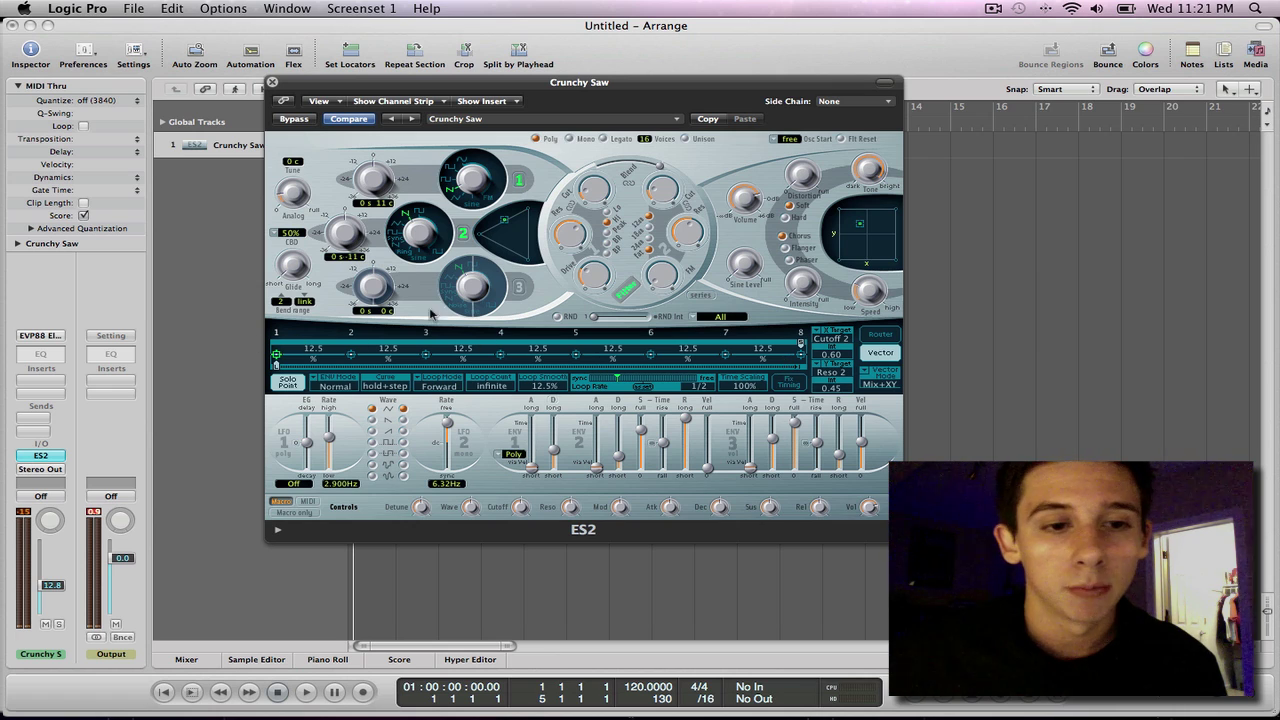
{"action": "left_click", "coordinate": [288, 382]}
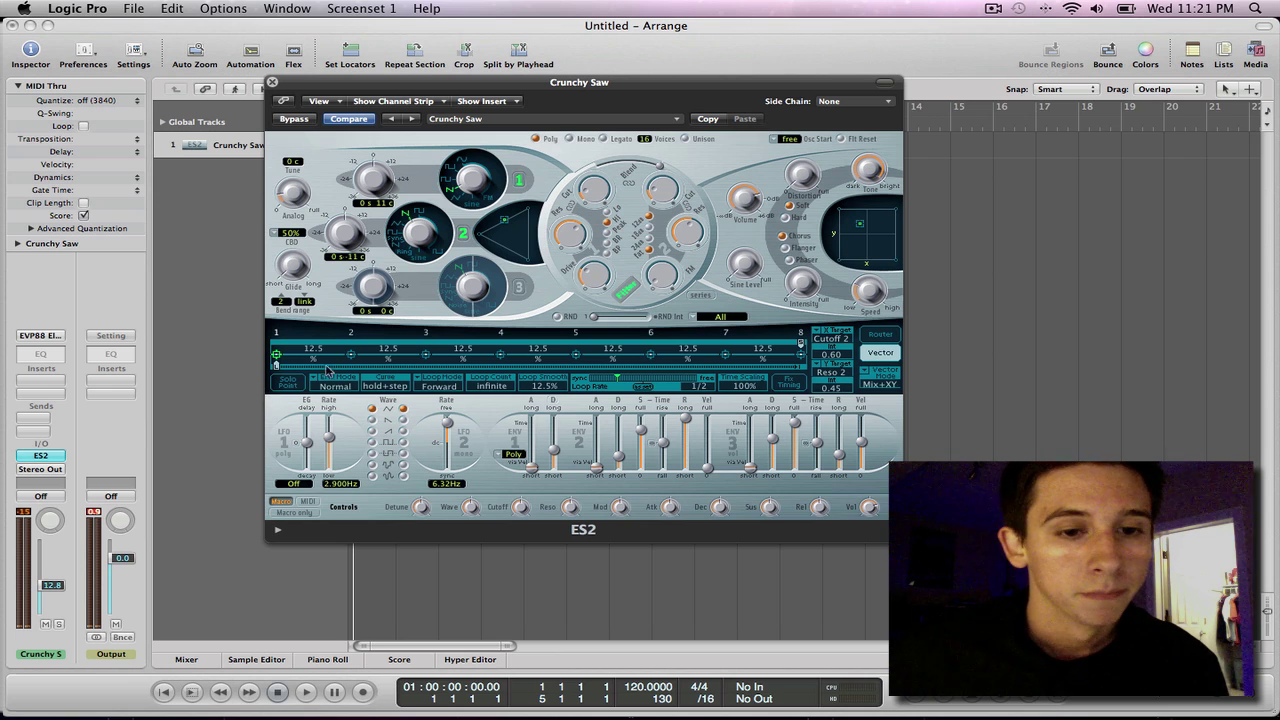
{"action": "mouse_move", "coordinate": [394, 393]}
{"action": "left_mouse_down"}
{"action": "mouse_move", "coordinate": [408, 358]}
{"action": "mouse_move", "coordinate": [401, 402]}
{"action": "left_mouse_up"}
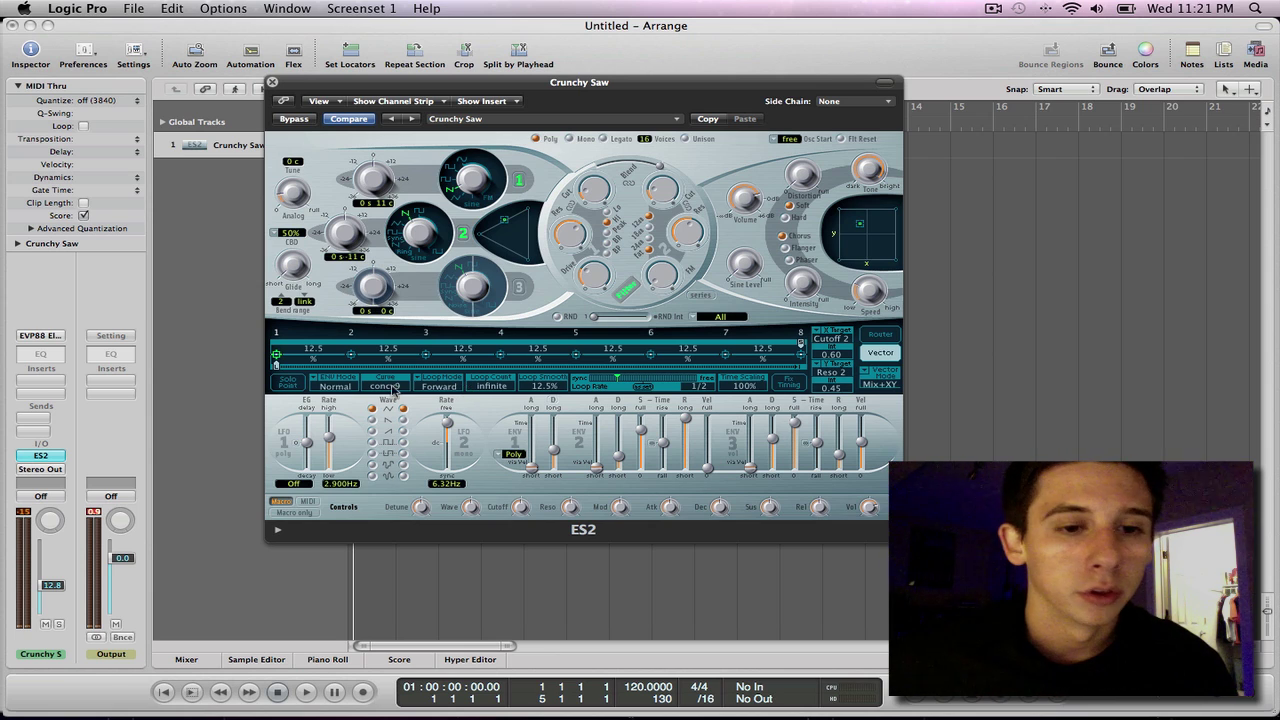
{"action": "left_click_drag", "start_coordinate": [402, 366], "coordinate": [401, 358]}
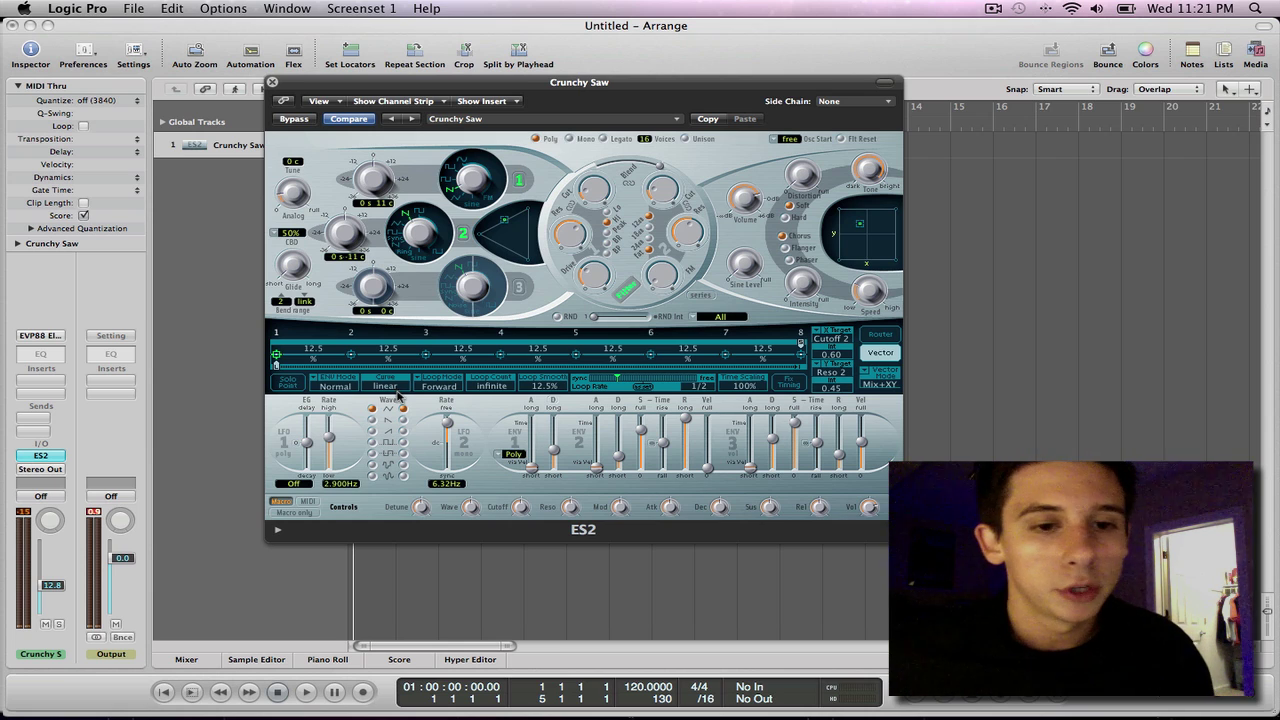
{"action": "left_click_drag", "start_coordinate": [396, 392], "coordinate": [395, 420]}
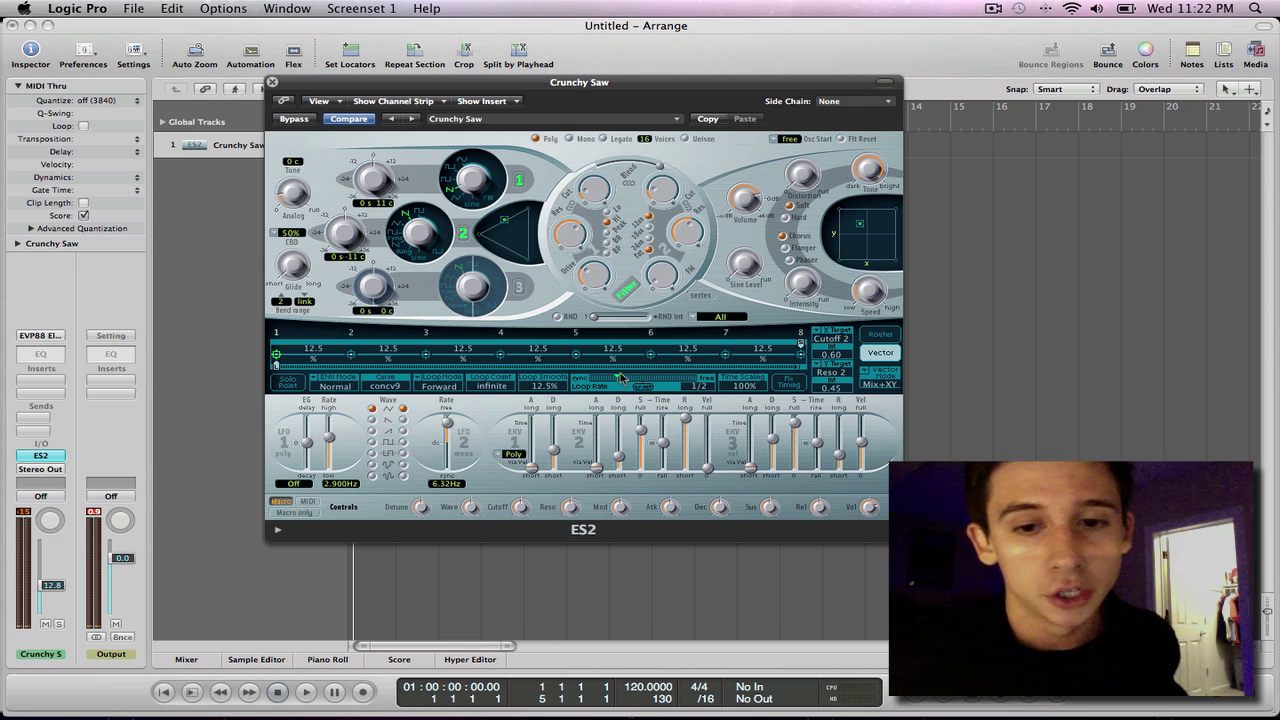
Adjust the Loop Rate and extend the loop from point 4 to cover all eight points.
{"action": "left_click_drag", "start_coordinate": [620, 379], "coordinate": [615, 382]}
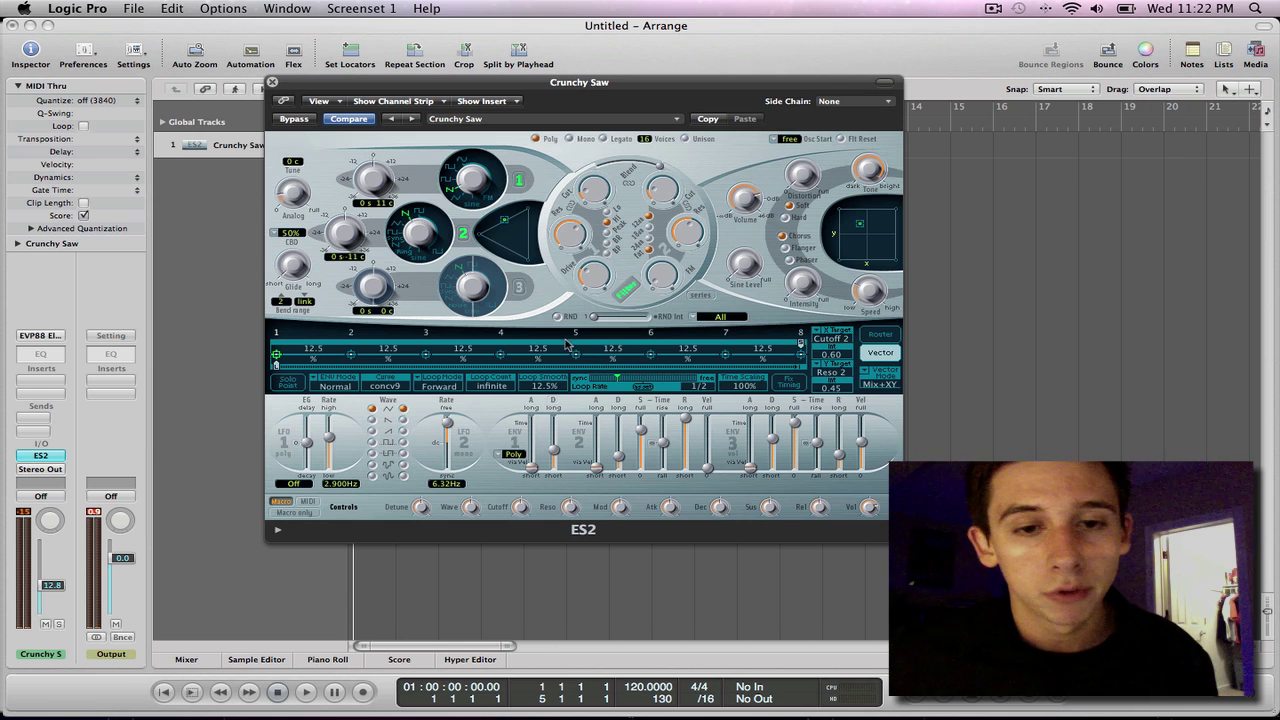
{"action": "left_click", "coordinate": [500, 343]}
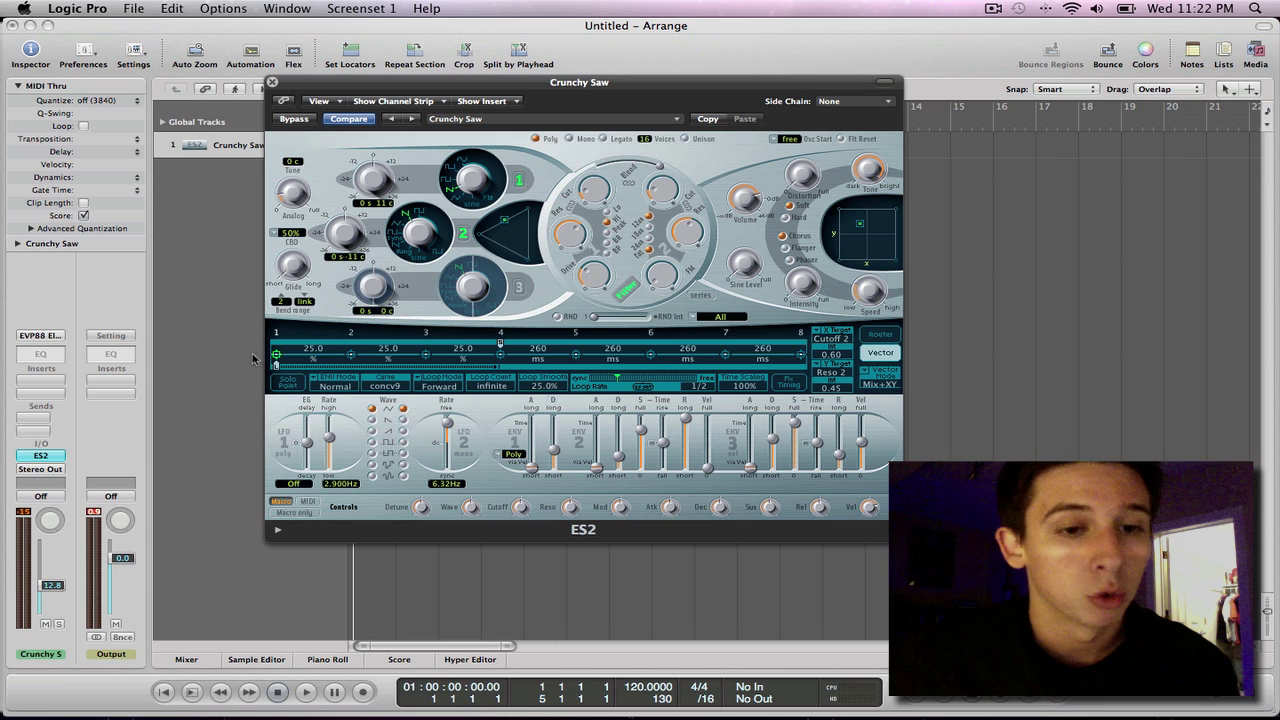
{"action": "left_click", "coordinate": [805, 345]}
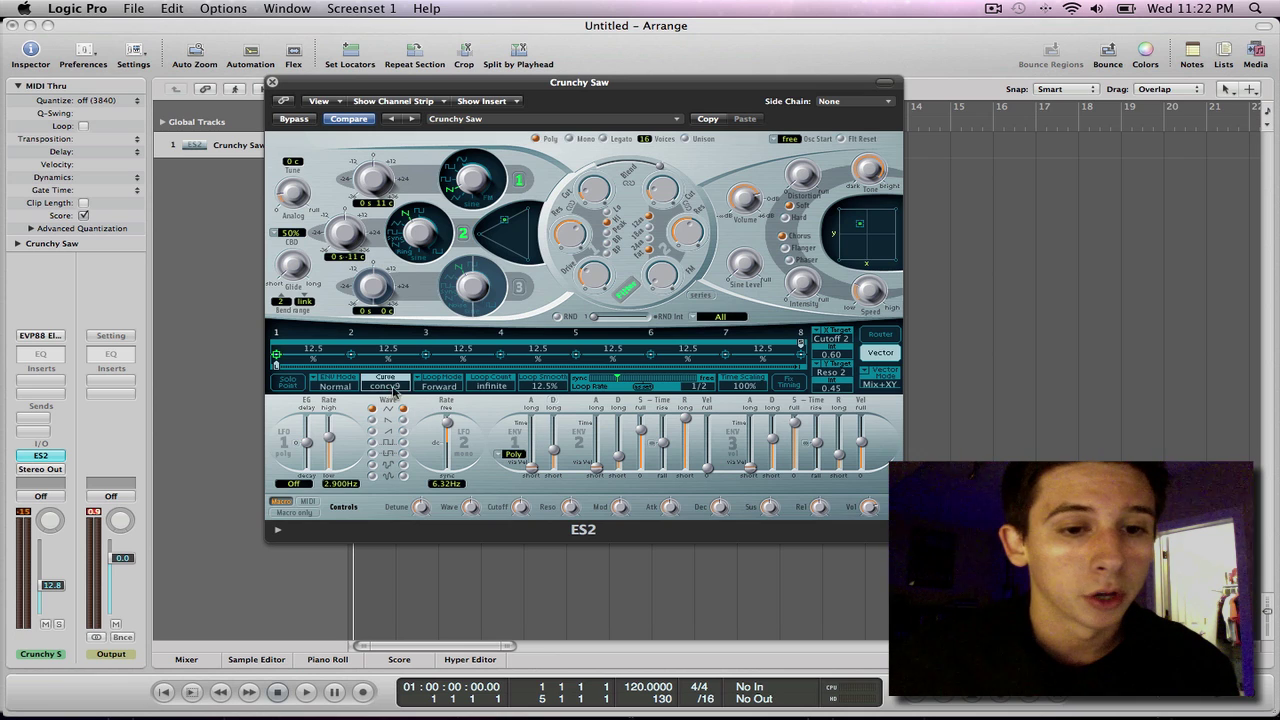
Try curve shapes concv3 and concv7, then set the vector envelope curve back to linear.
{"action": "left_click_drag", "start_coordinate": [395, 389], "coordinate": [405, 369]}
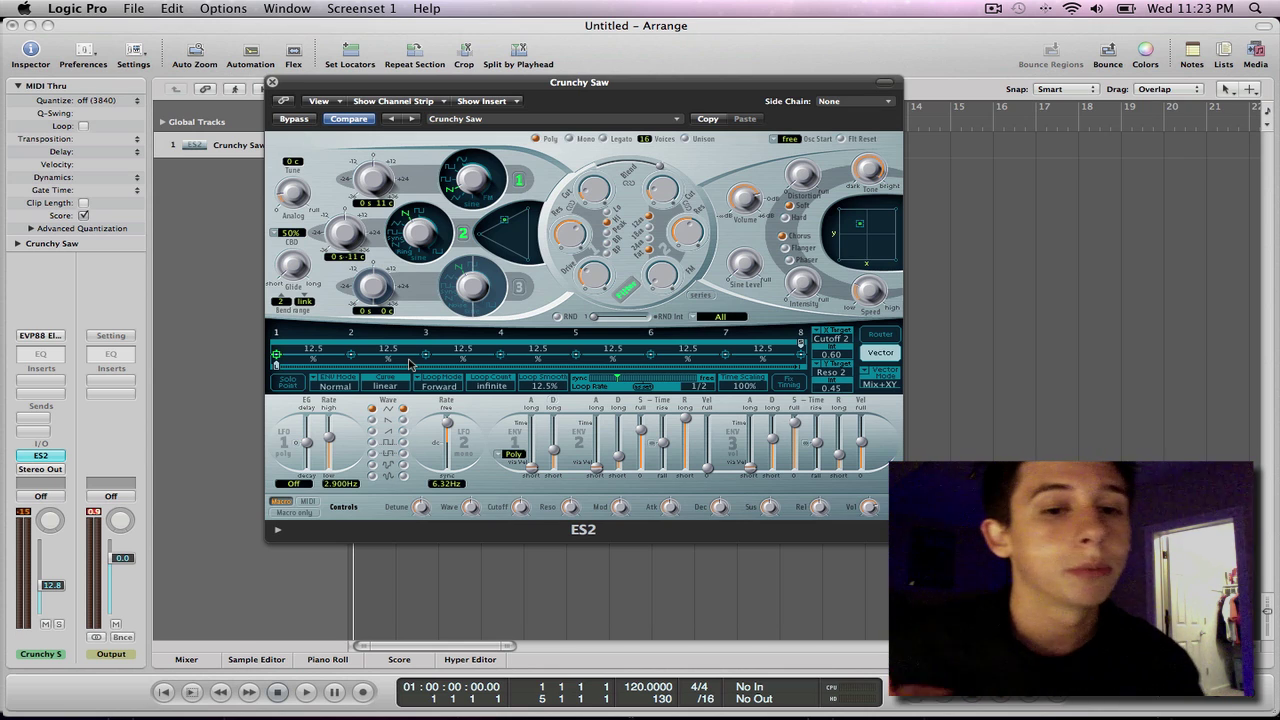
{"action": "left_click_drag", "start_coordinate": [386, 386], "coordinate": [386, 404]}
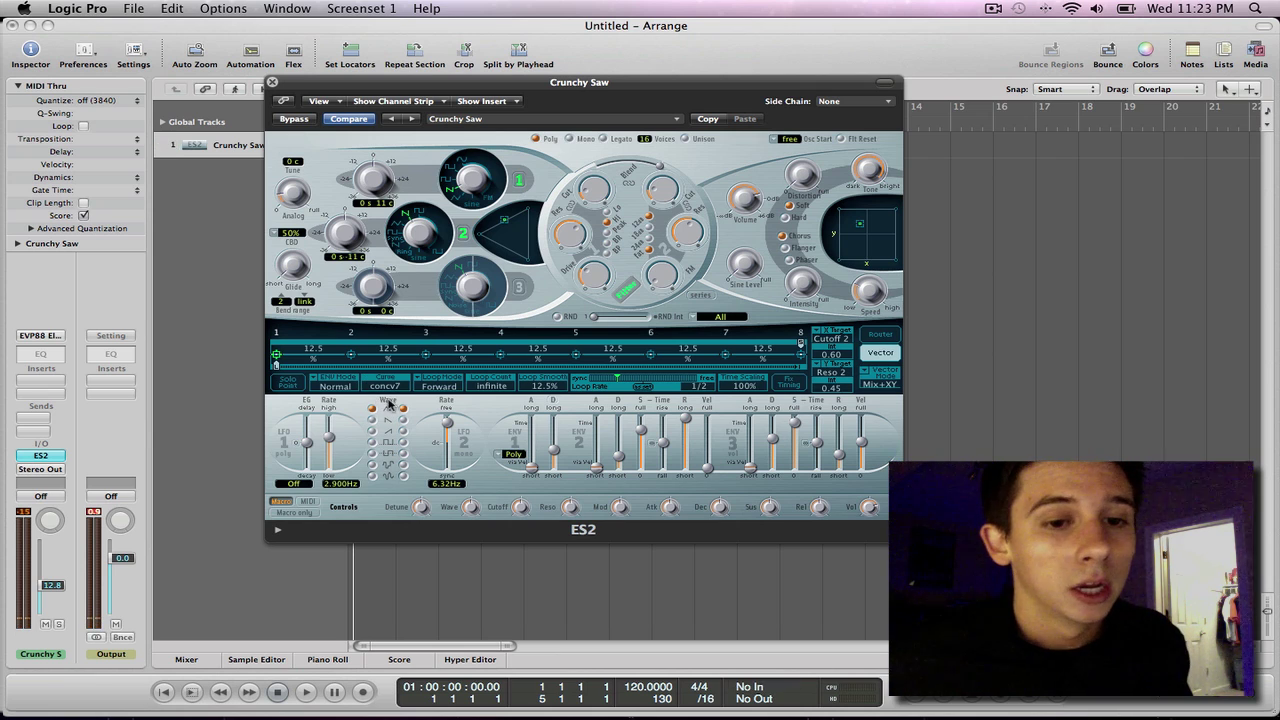
{"action": "left_click_drag", "start_coordinate": [398, 384], "coordinate": [414, 360]}
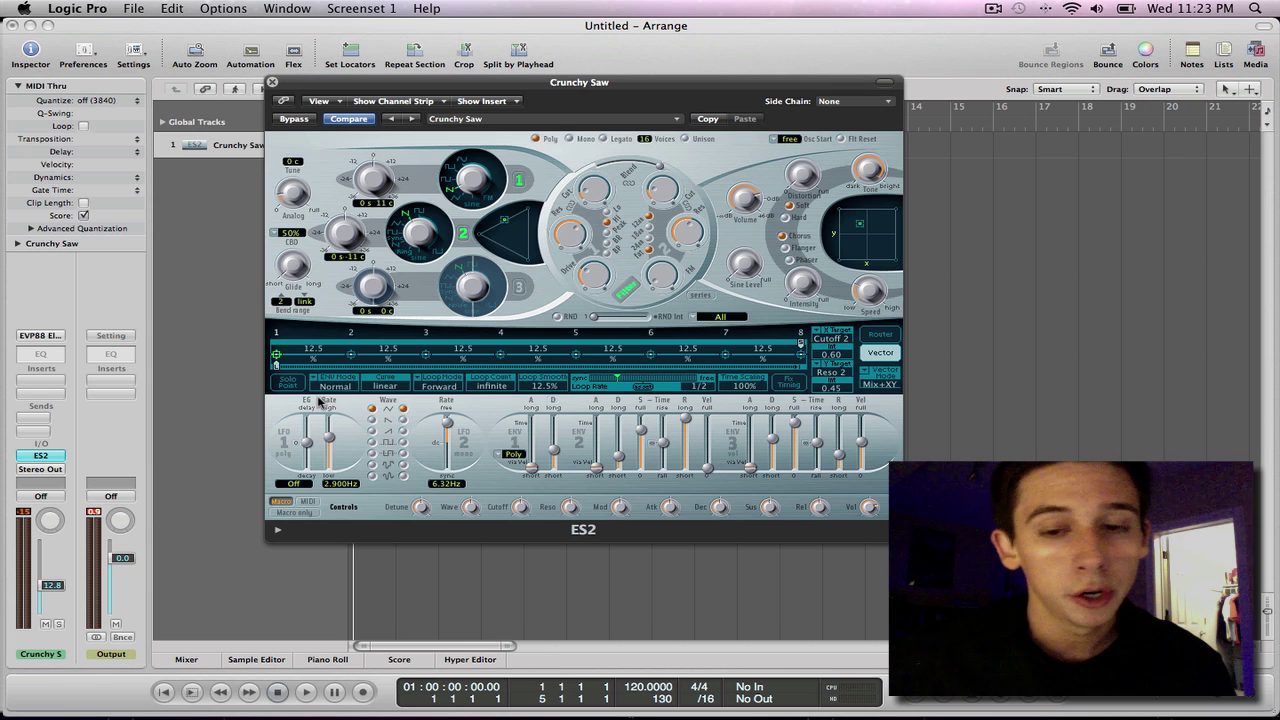
Re-initialise the vector envelope as an 8/8 Loop, then close a point's options menu unchanged.
{"action": "right_click", "coordinate": [478, 357]}
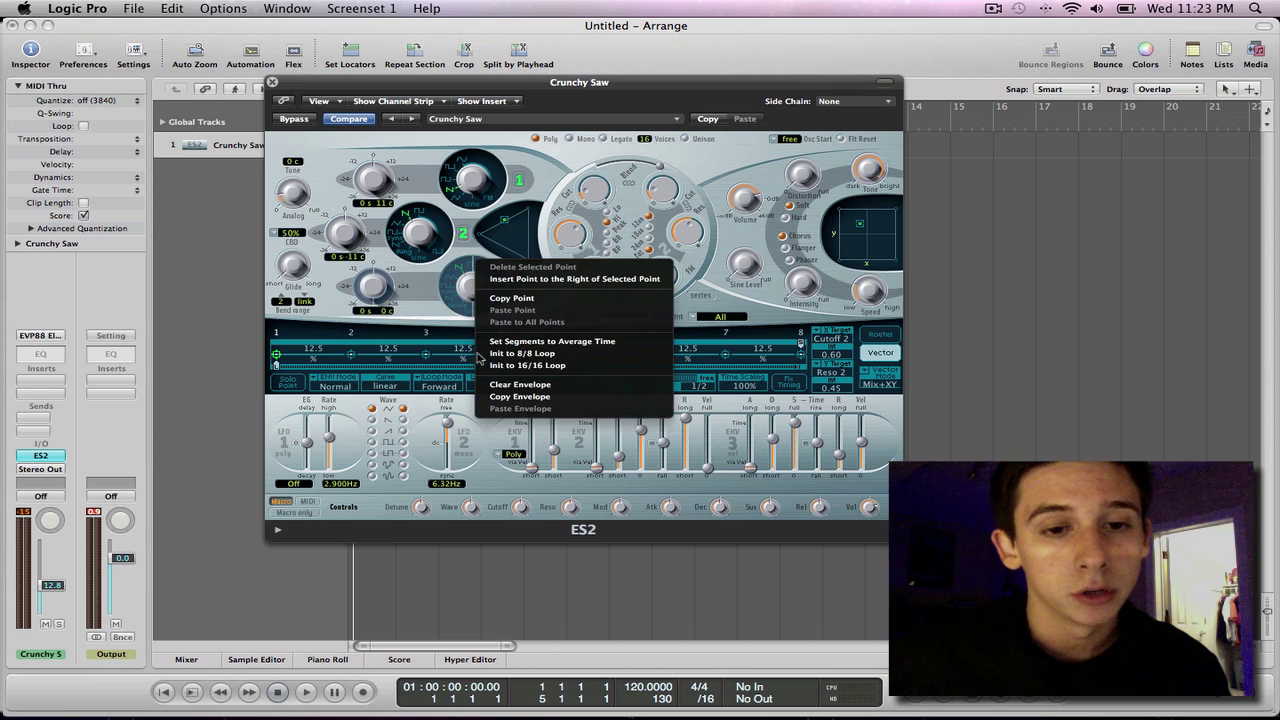
{"action": "left_click", "coordinate": [560, 354]}
{"action": "right_click", "coordinate": [425, 358]}
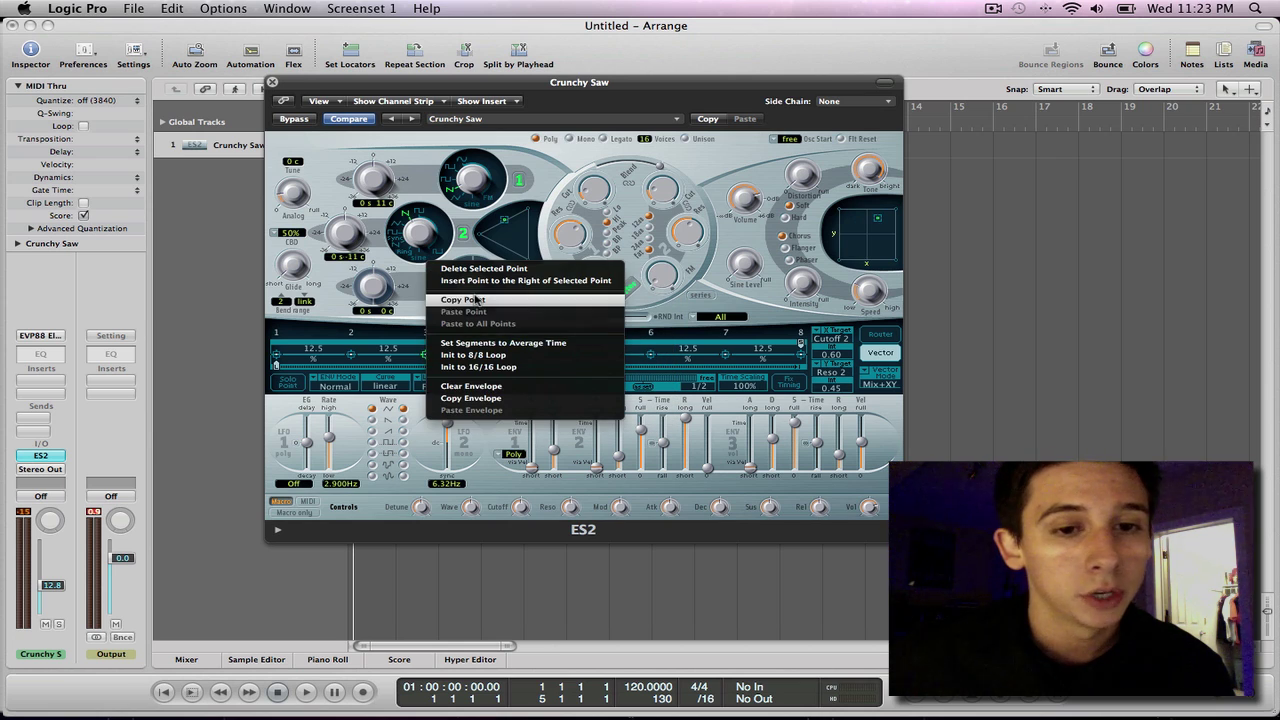
{"action": "left_click", "coordinate": [643, 348]}
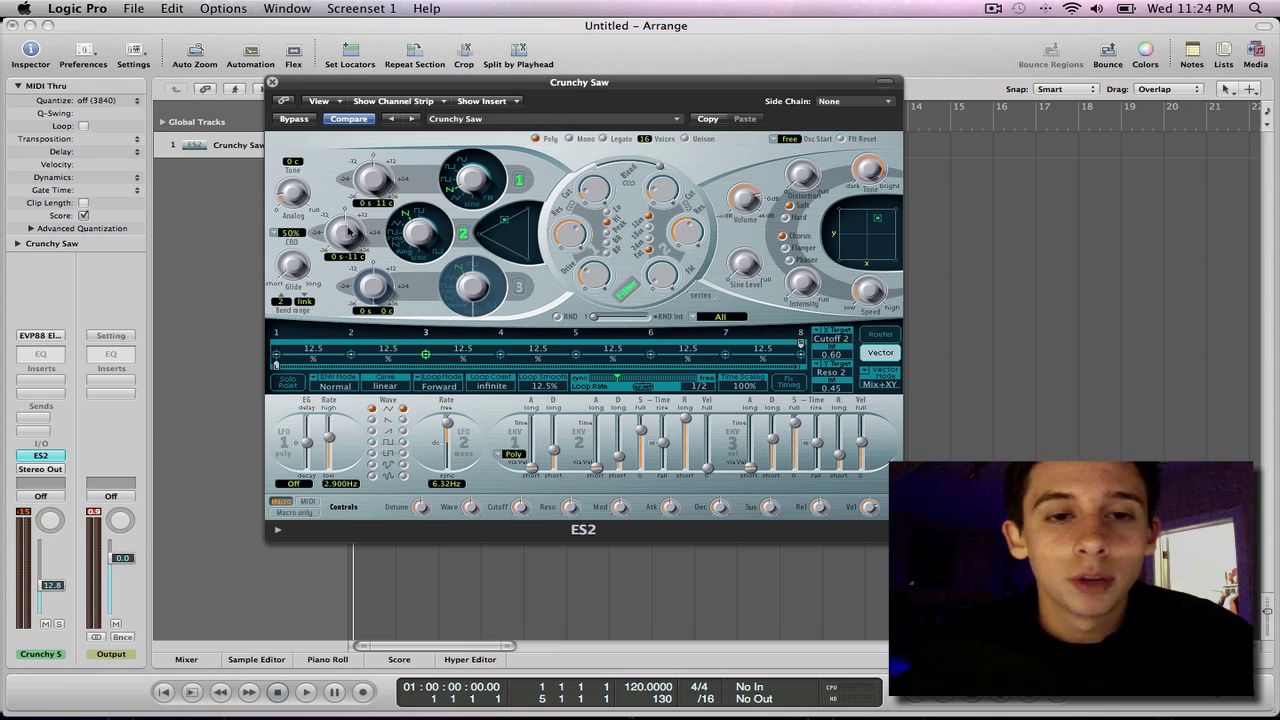
{"action": "left_click", "coordinate": [688, 121]}
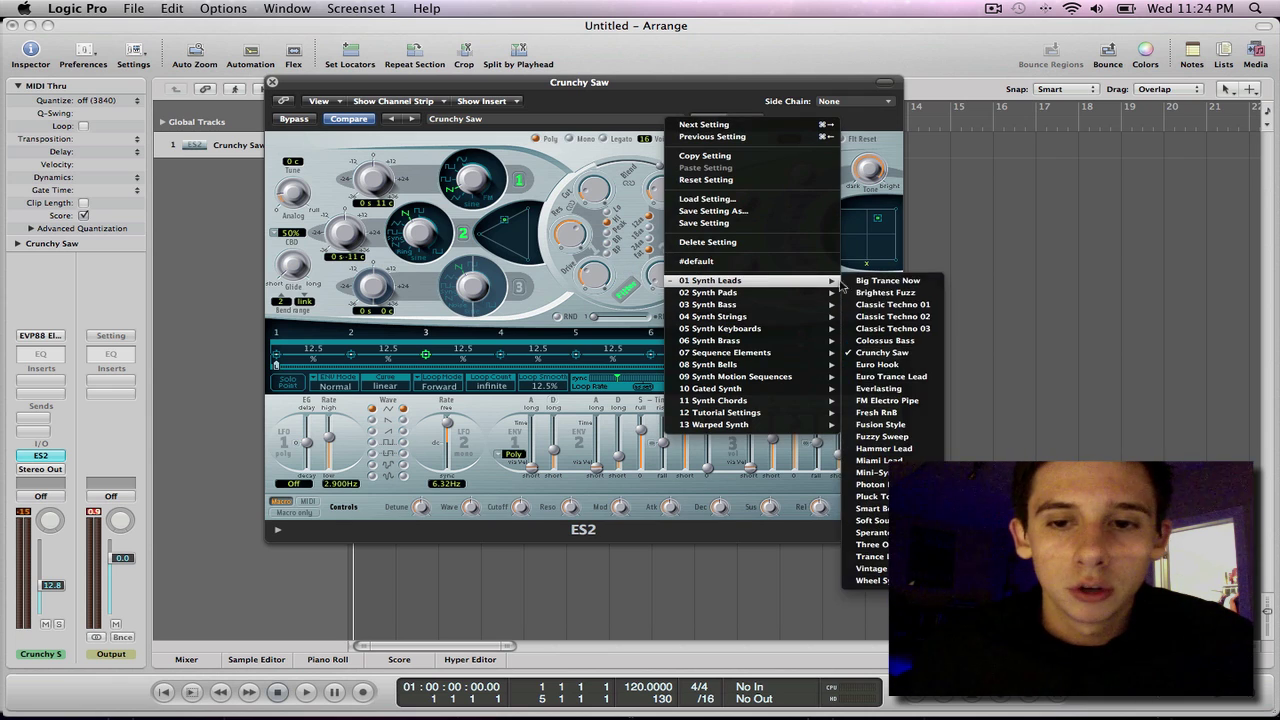
{"action": "mouse_move", "coordinate": [800, 281]}
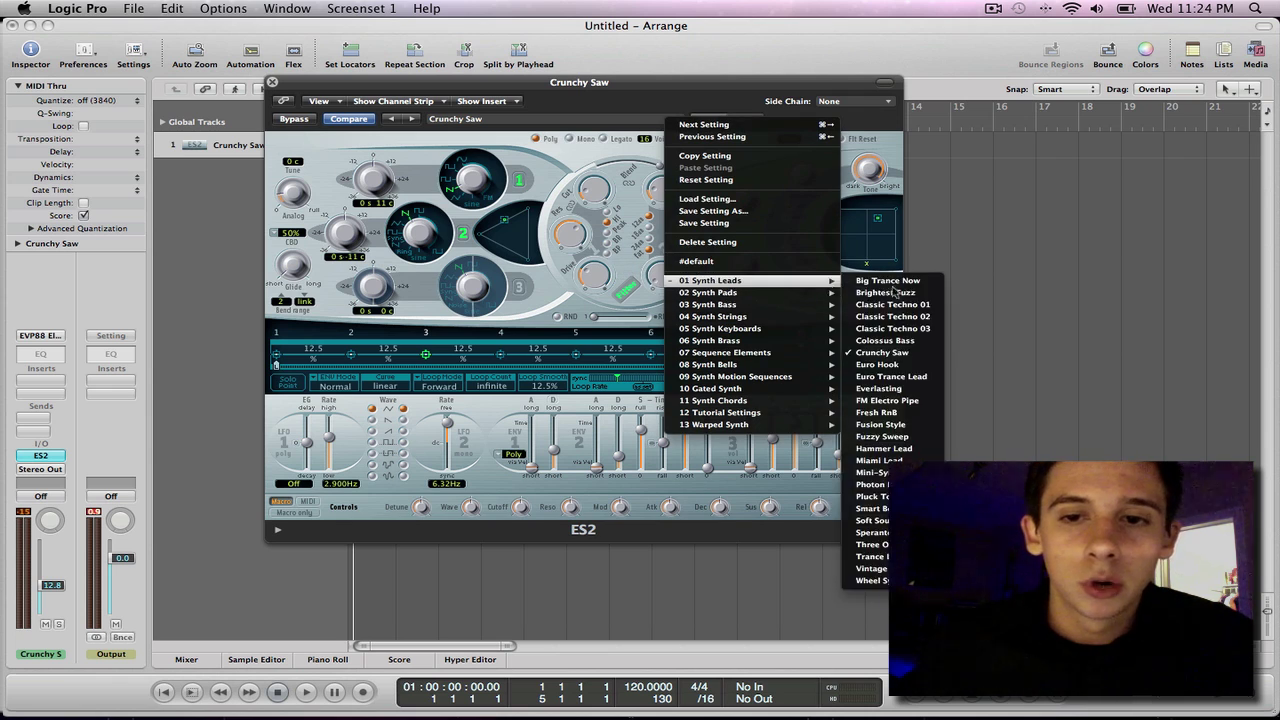
{"action": "left_click", "coordinate": [887, 141]}
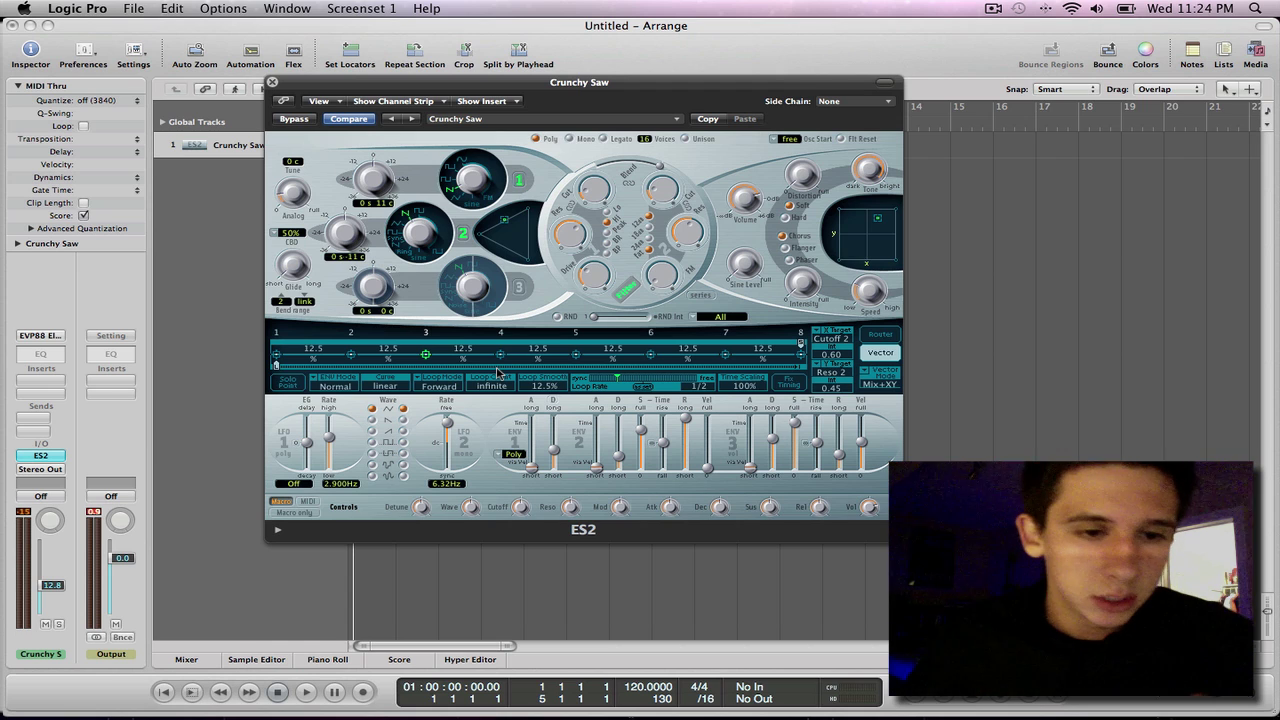
{"action": "left_click_drag", "start_coordinate": [512, 82], "coordinate": [528, 71]}
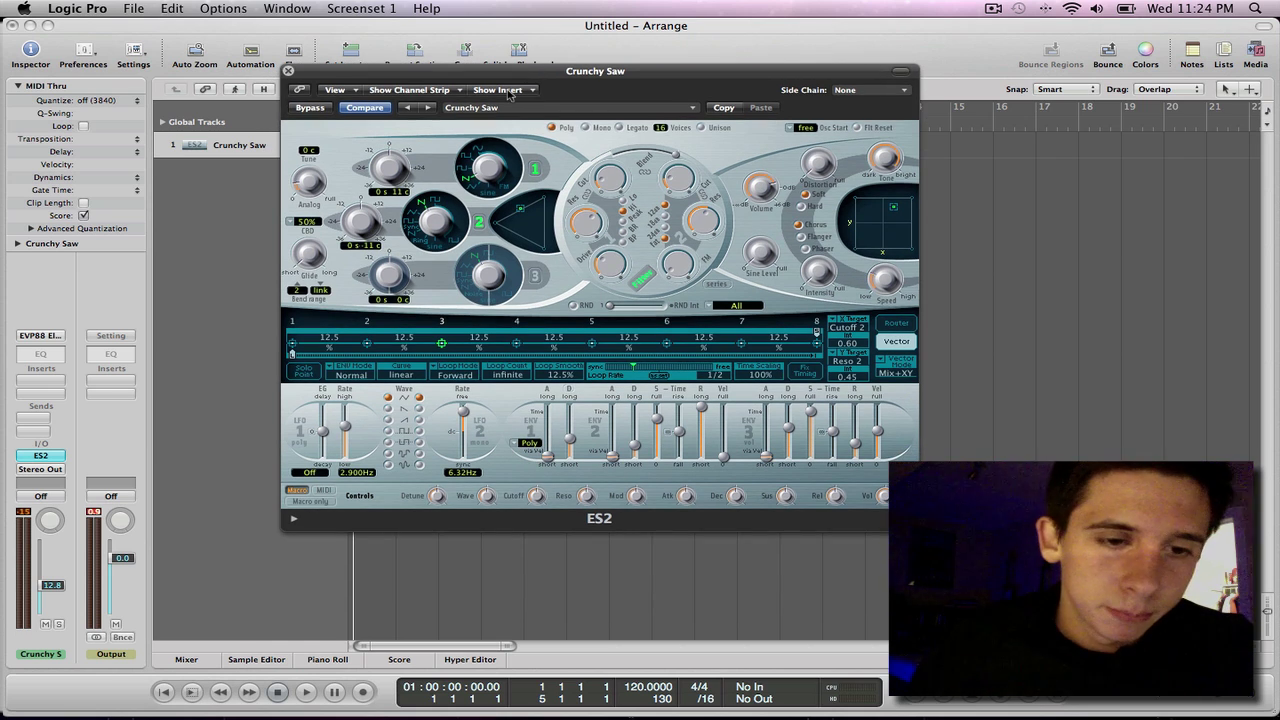